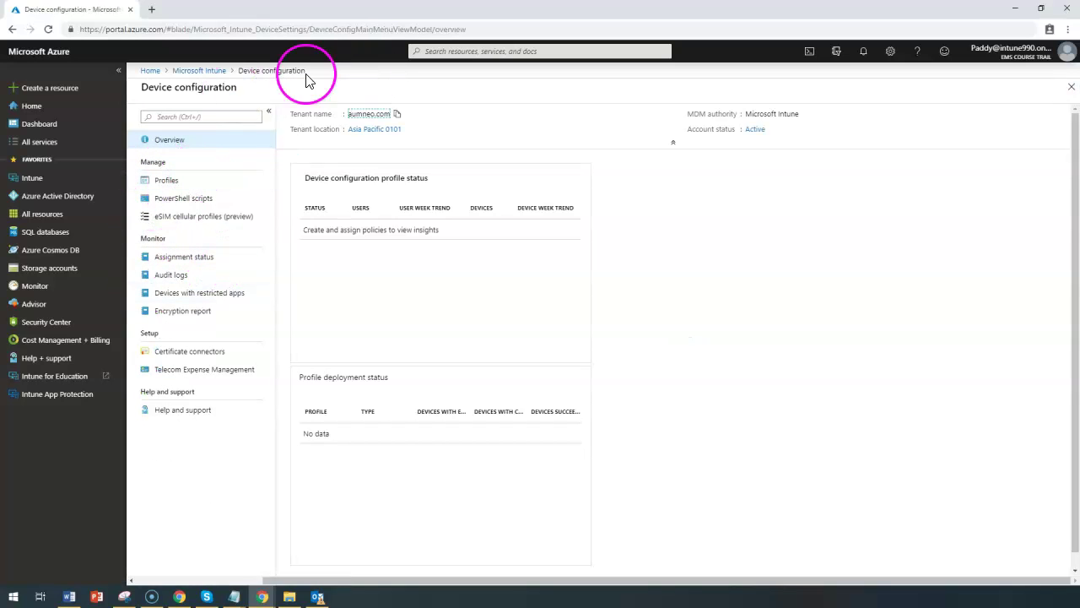
Start creating a new profile from the device configuration profiles list.
left_click(162, 184)
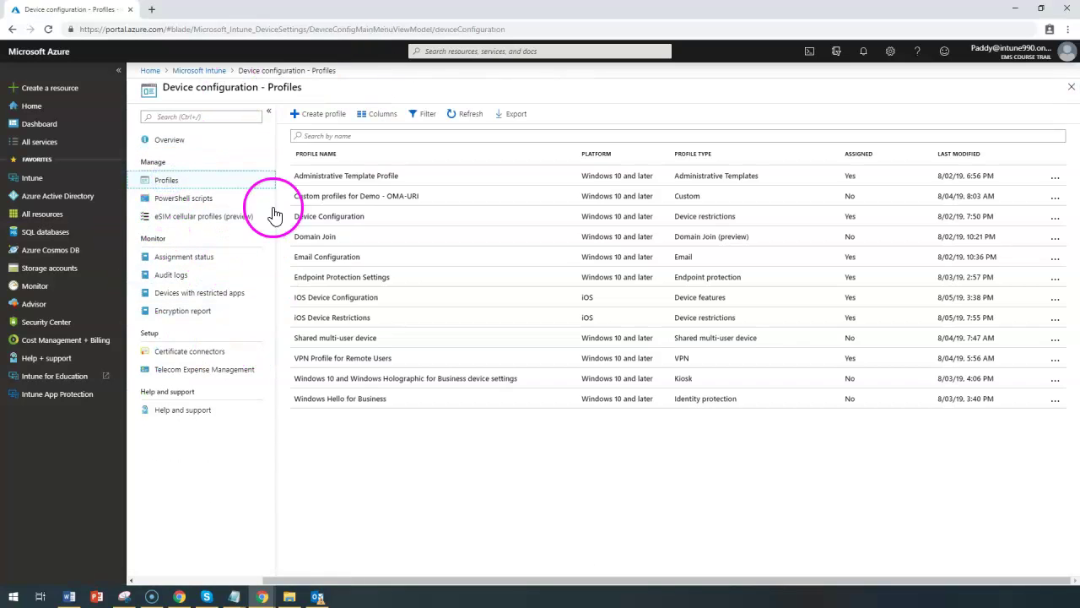
left_click(312, 114)
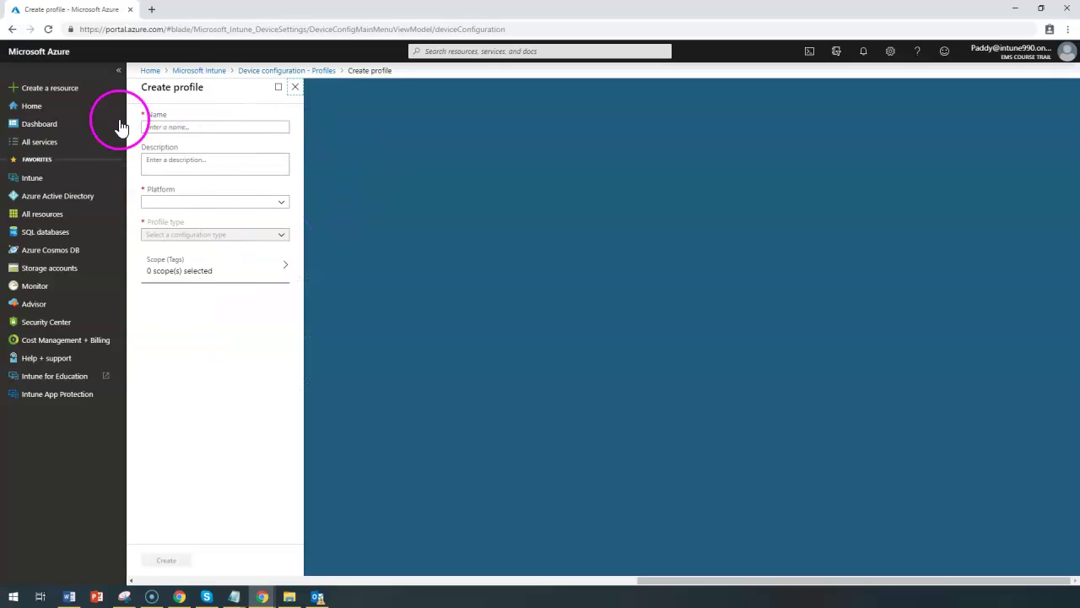
Examine the profile types offered for the Android device administrator and Android Enterprise platforms.
left_click(213, 203)
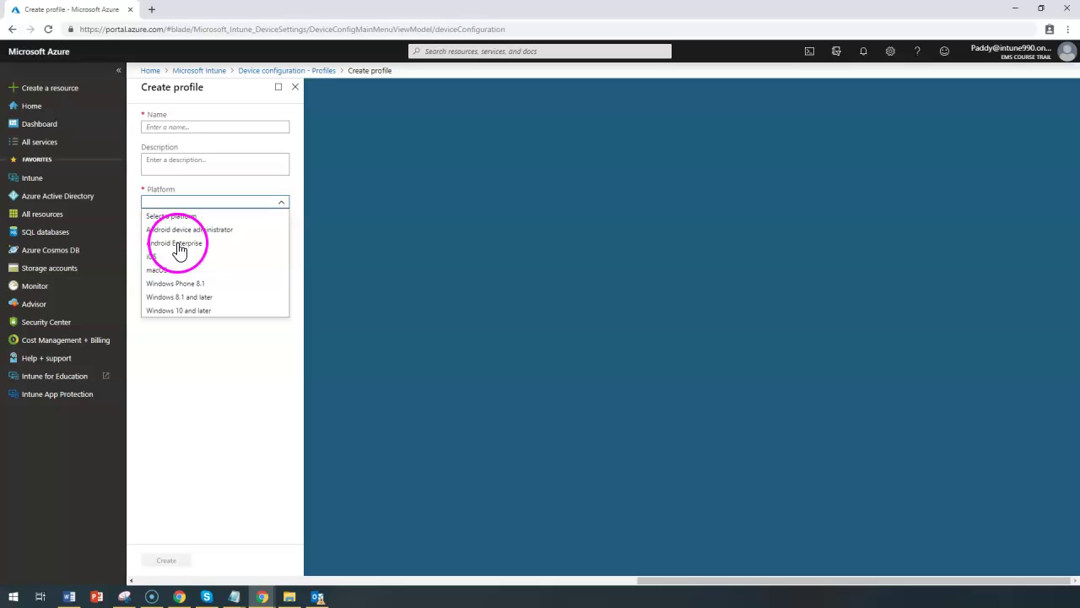
left_click(186, 230)
left_click(218, 234)
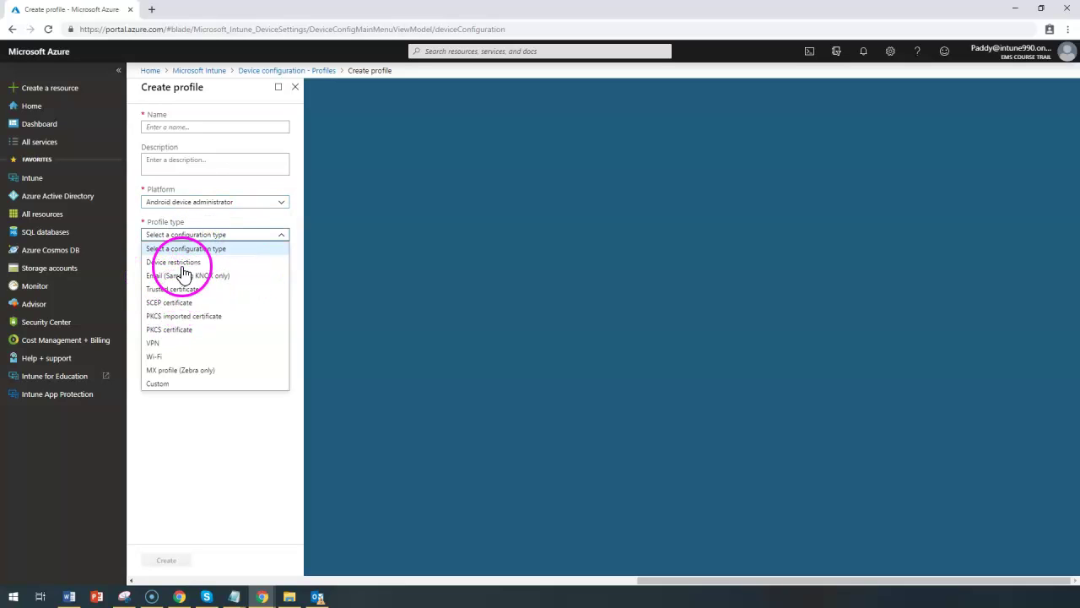
left_click(194, 200)
left_click(174, 244)
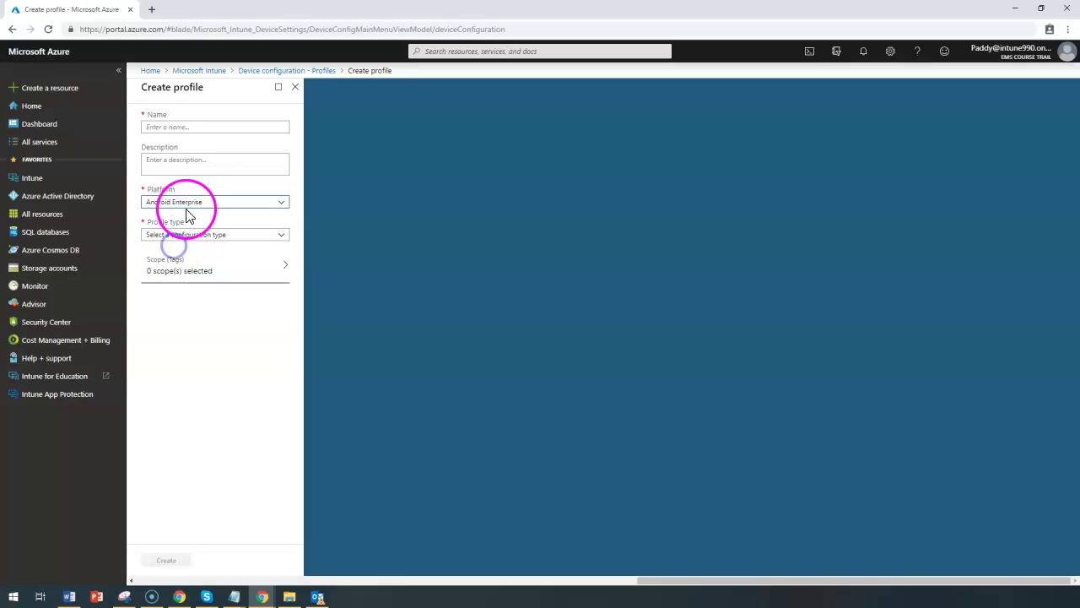
left_click(196, 234)
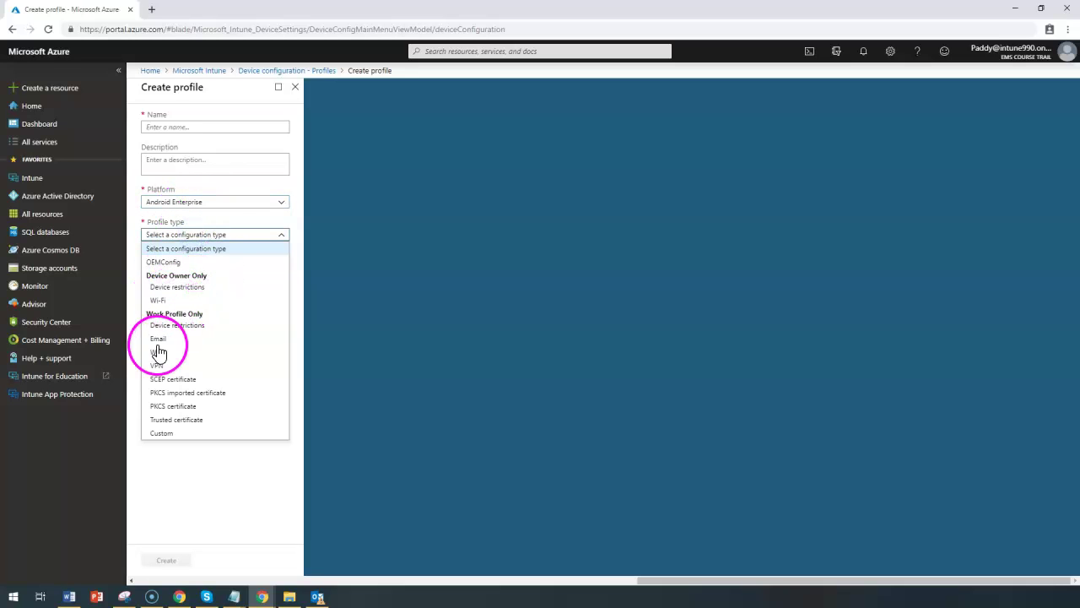
Set the new profile's platform to iOS and its profile type to Email, showing the email settings.
left_click(191, 207)
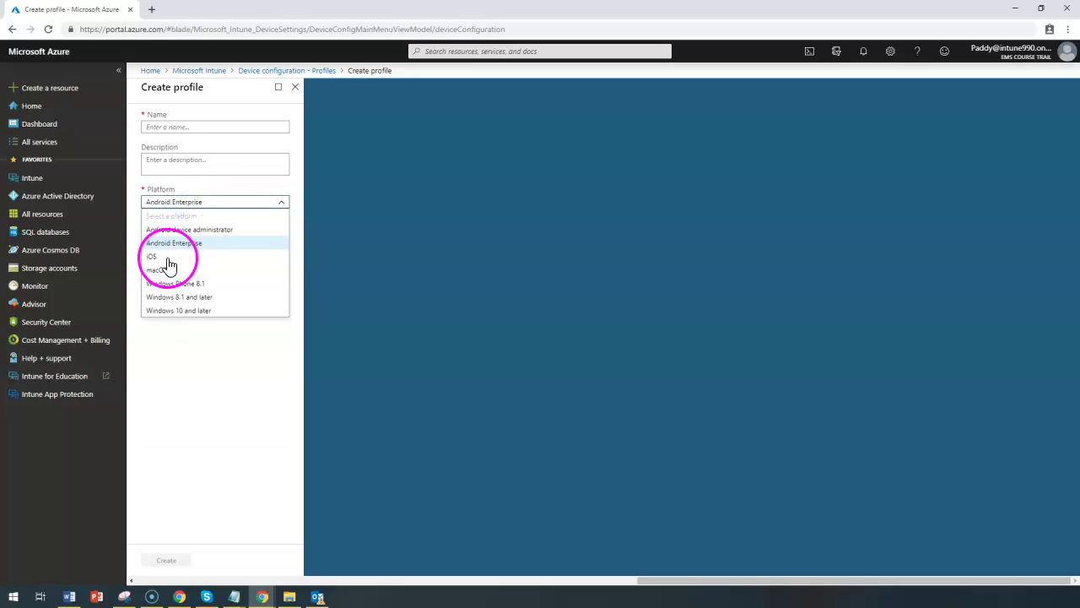
left_click(152, 256)
left_click(189, 236)
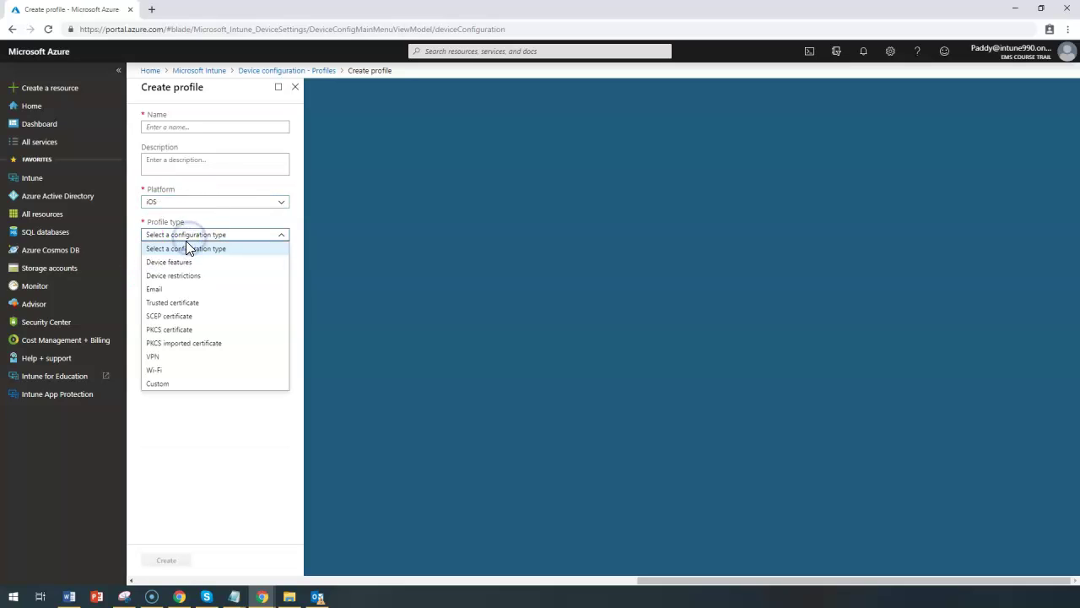
left_click(187, 488)
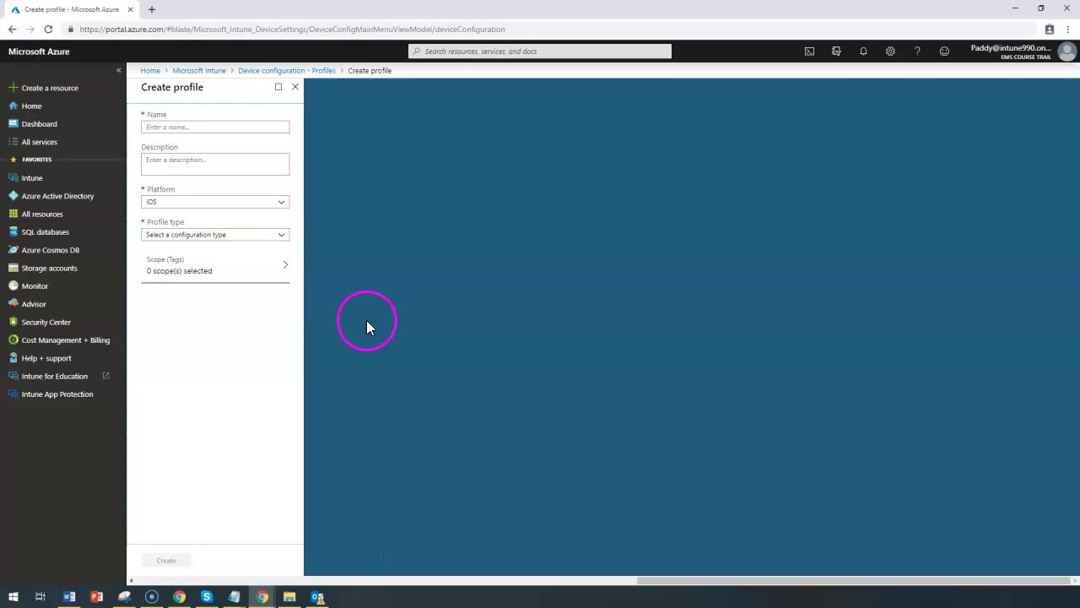
left_click(218, 240)
left_click(164, 291)
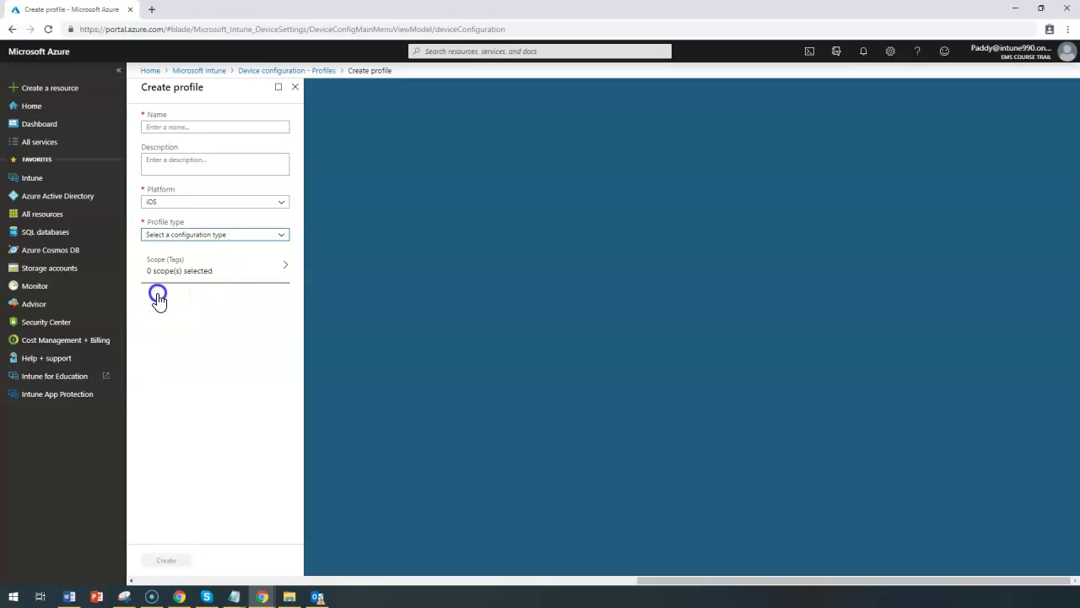
left_click(180, 272)
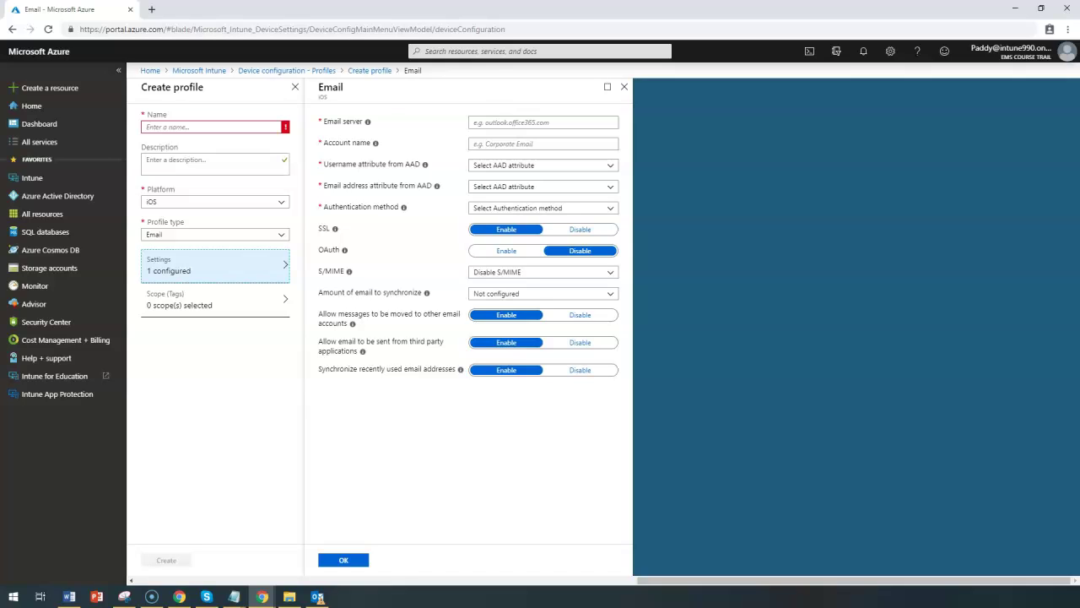
left_click(509, 125)
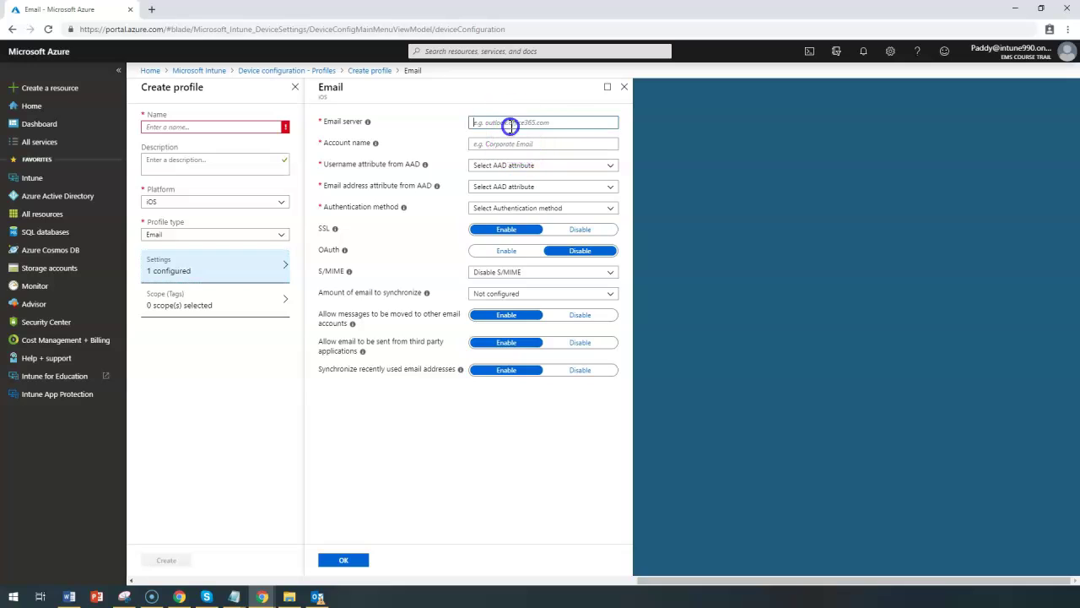
left_click(562, 116)
left_click(535, 124)
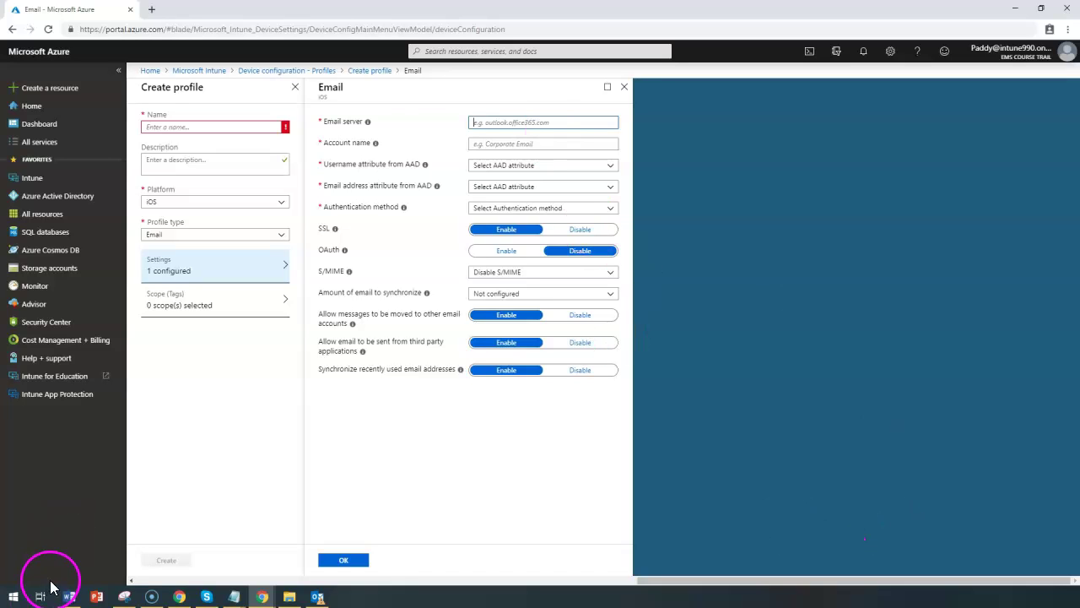
left_click(13, 595)
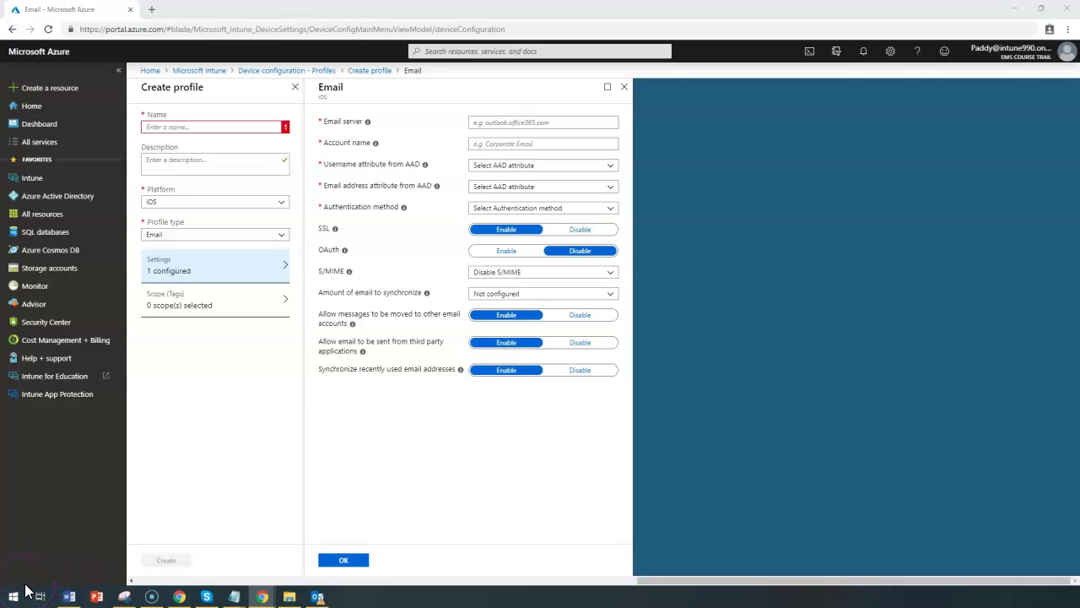
left_click(265, 352)
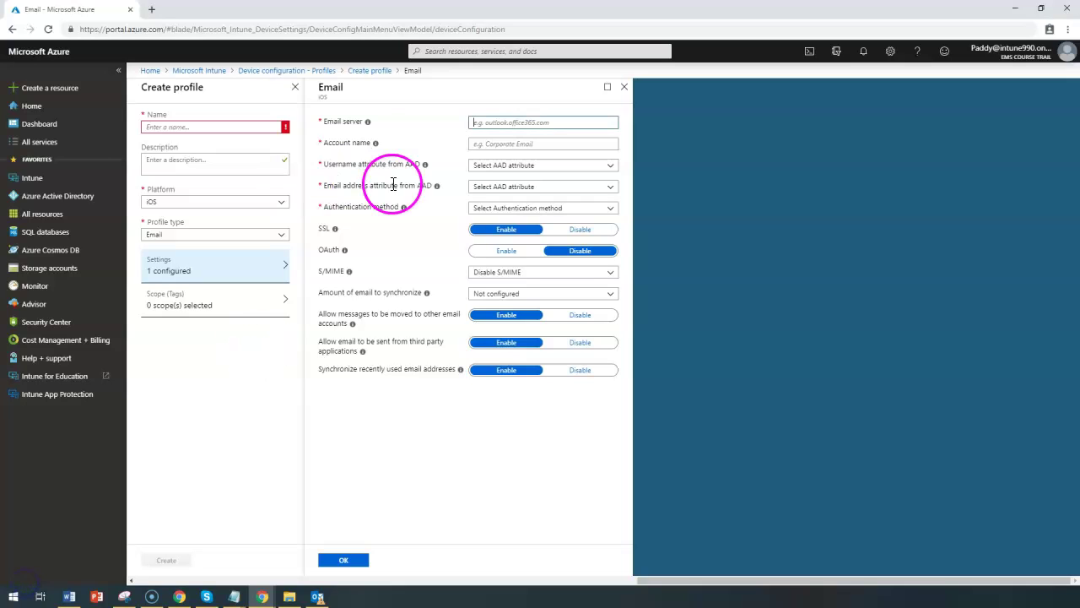
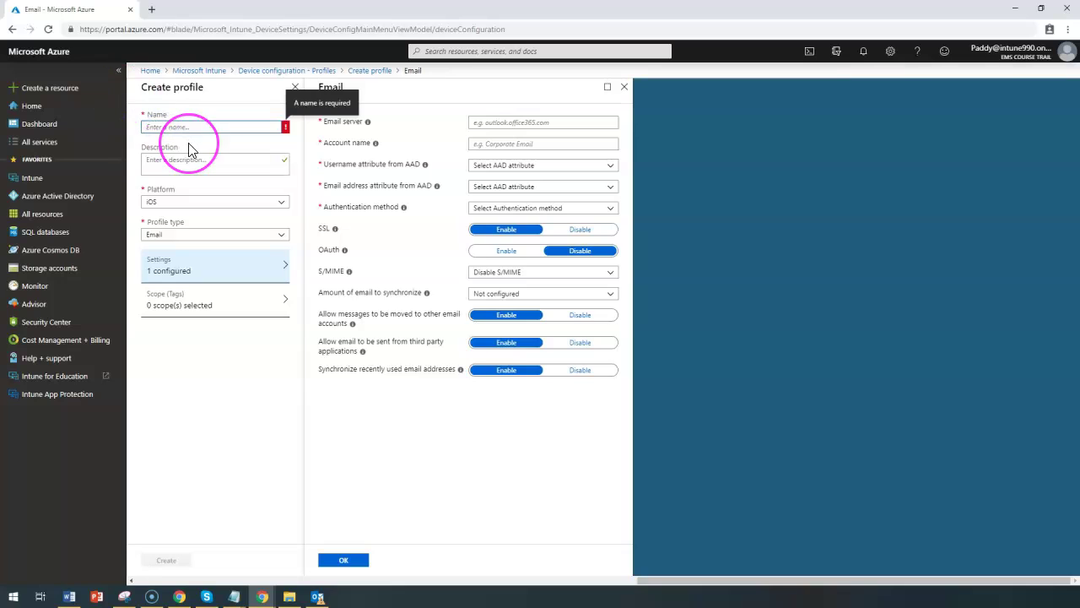
Name the profile "Mail server Settings iOSD devices" and leave the description blank.
type("Mail server Setti")
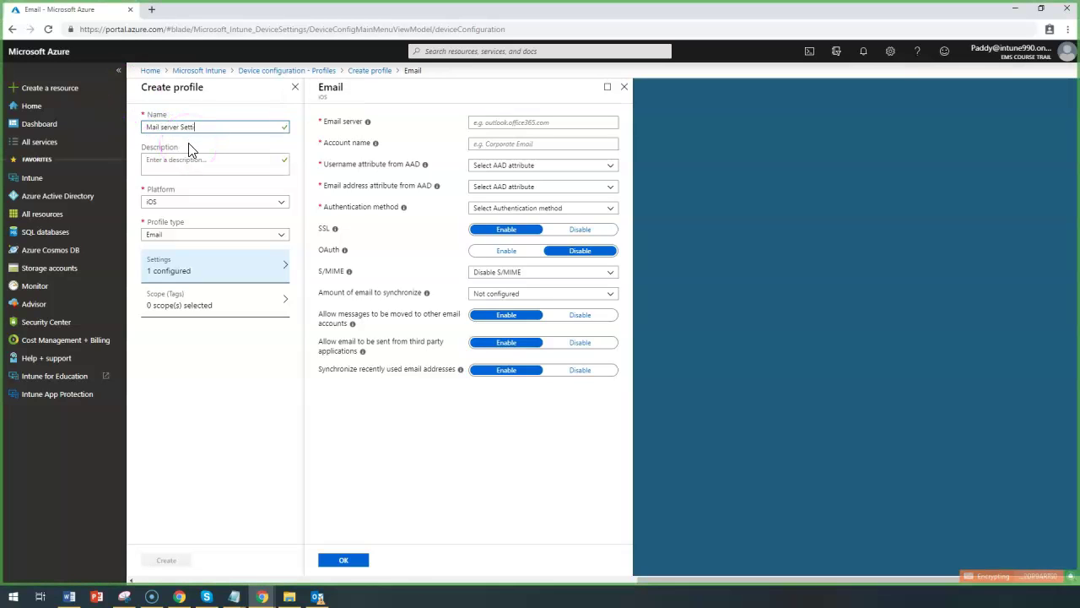
type("ngs iOSD devices")
left_click(223, 164)
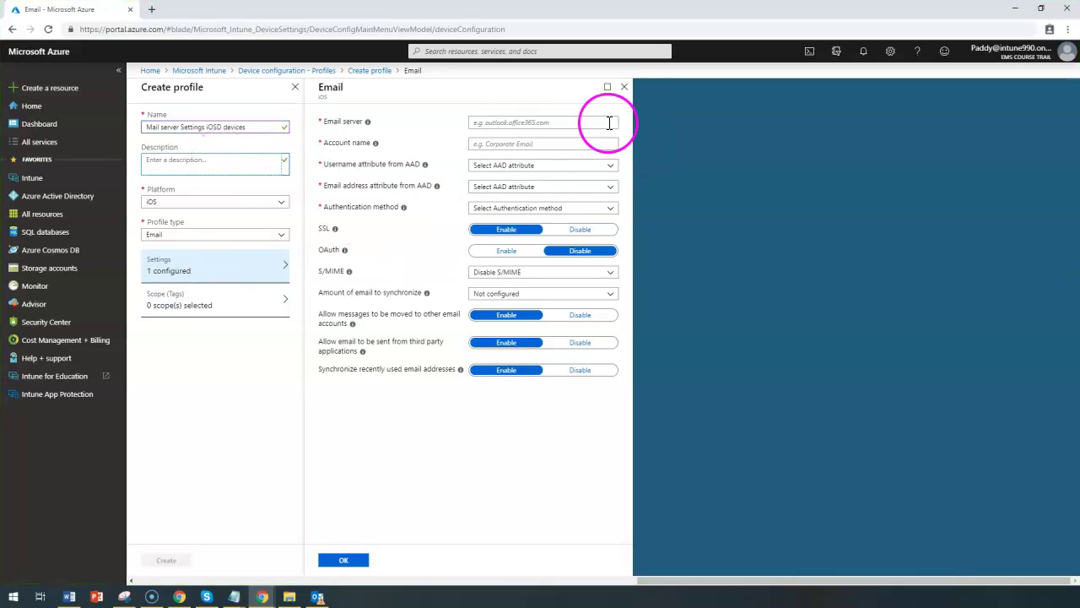
Set the email server in the iOS email settings to outlook.office365.com.
left_click(532, 122)
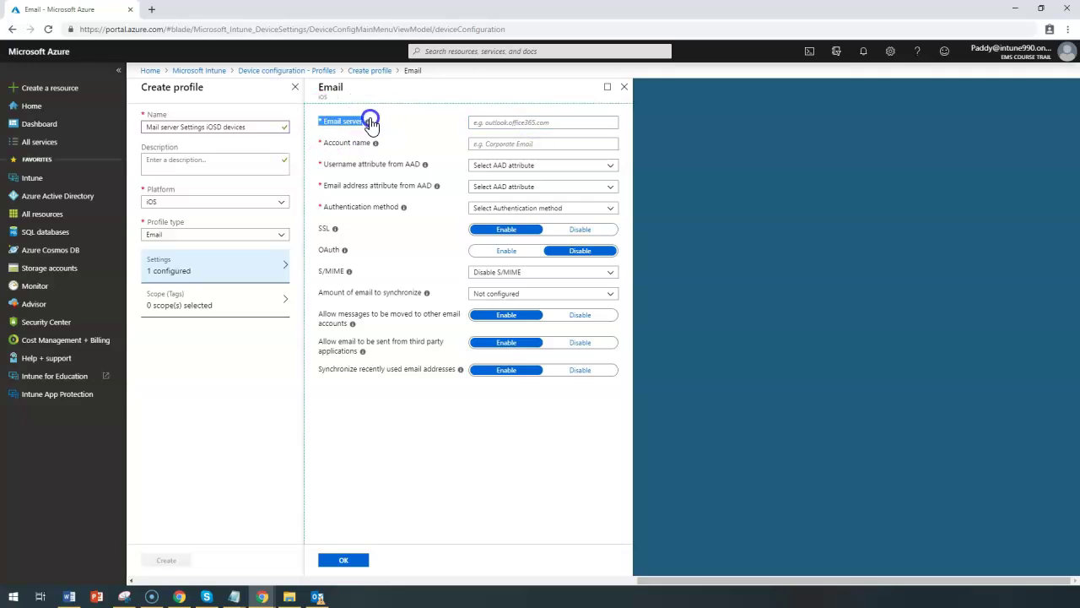
type("http://outlook.office365.com")
left_click(497, 123)
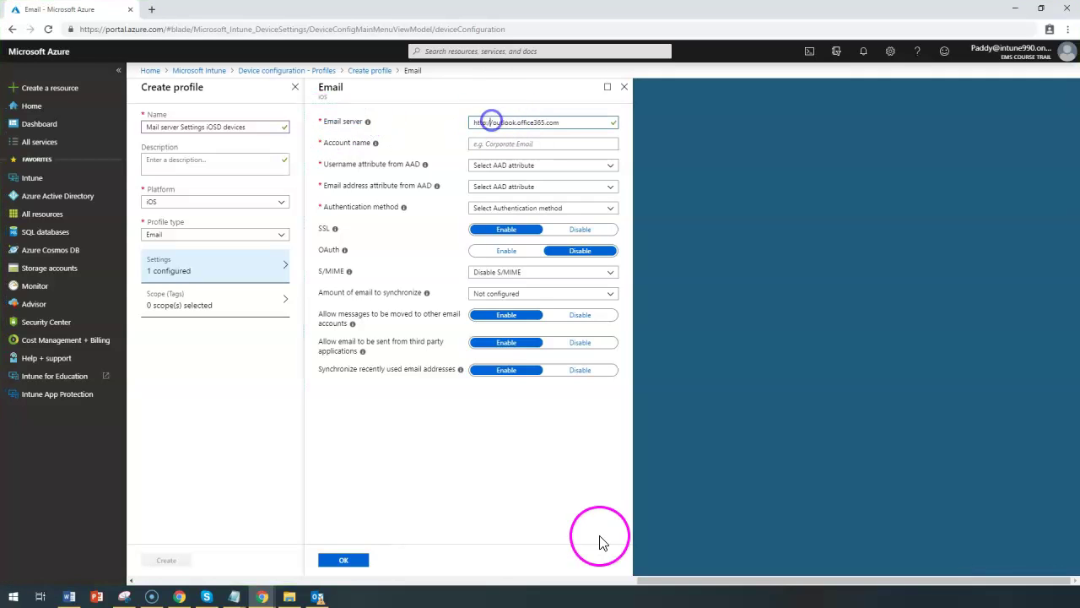
key("BackSpace")
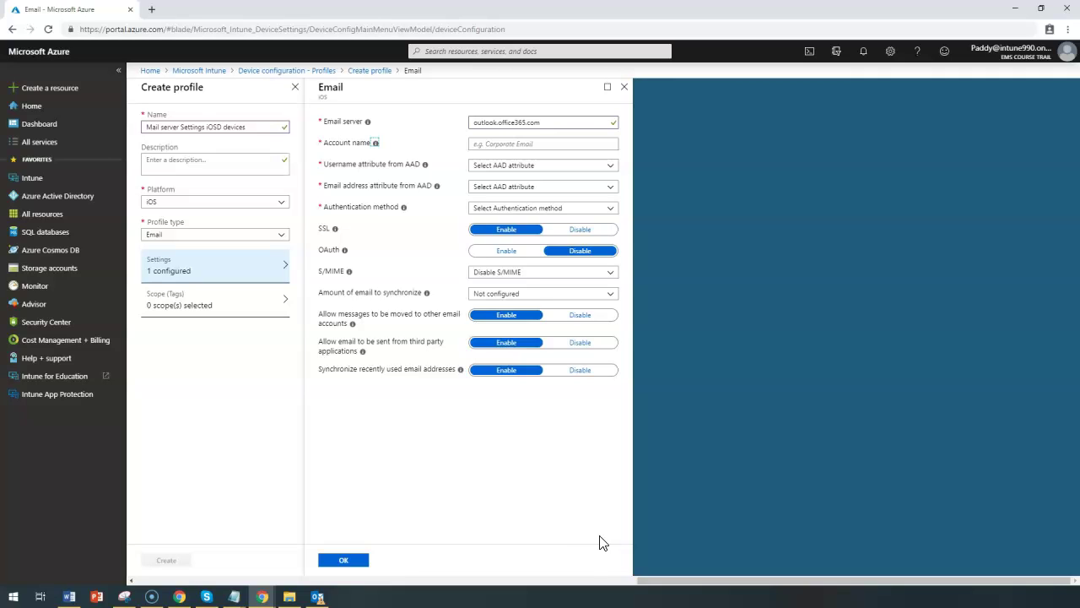
Search the web in a new browser tab for "google smtp settings gsuite".
left_click(152, 10)
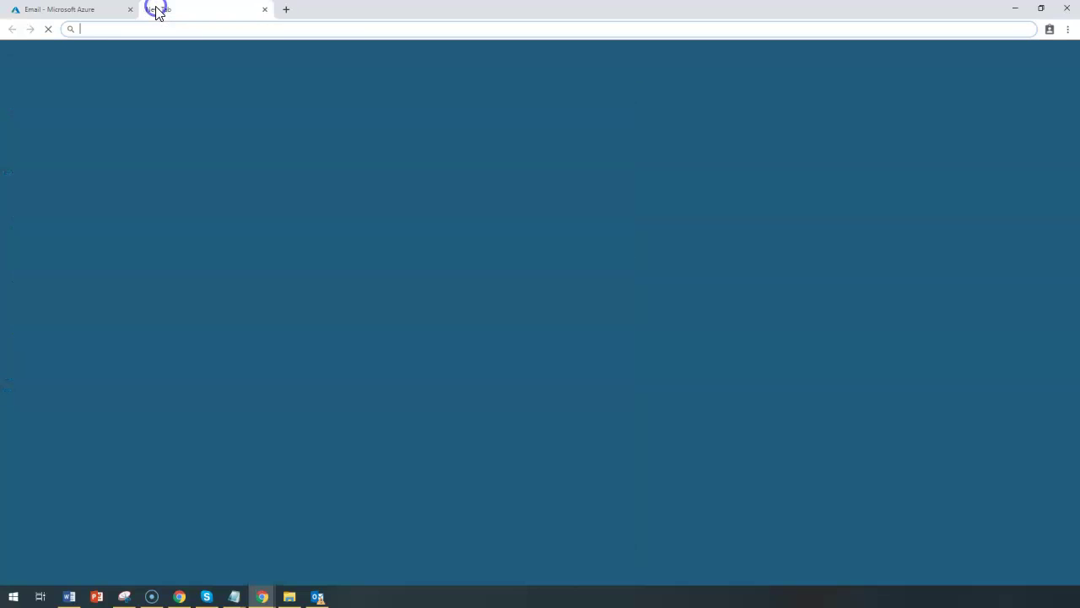
type("ggo")
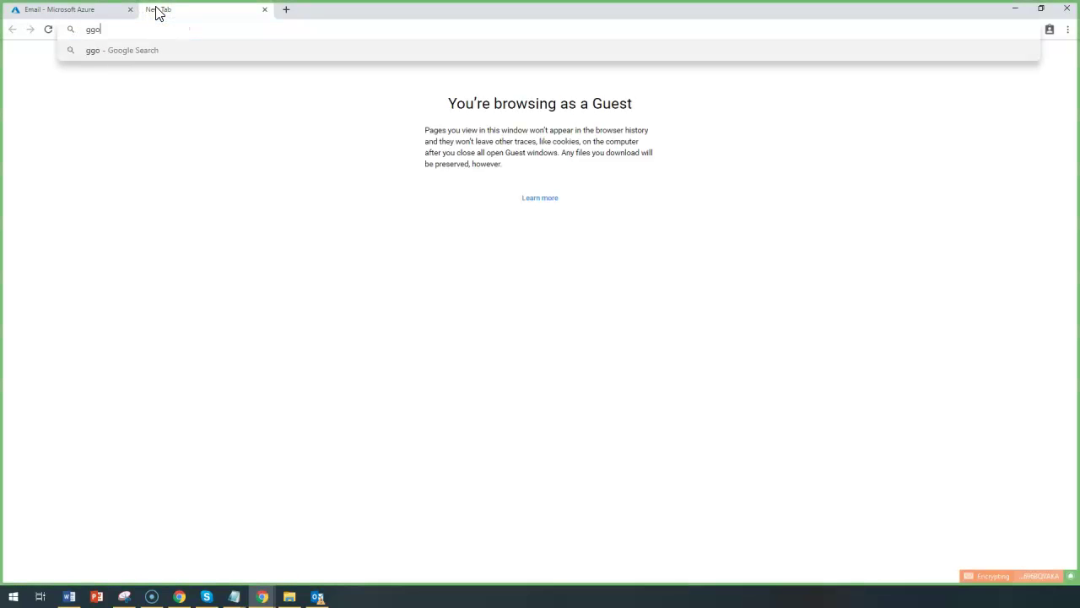
type("gle smto")
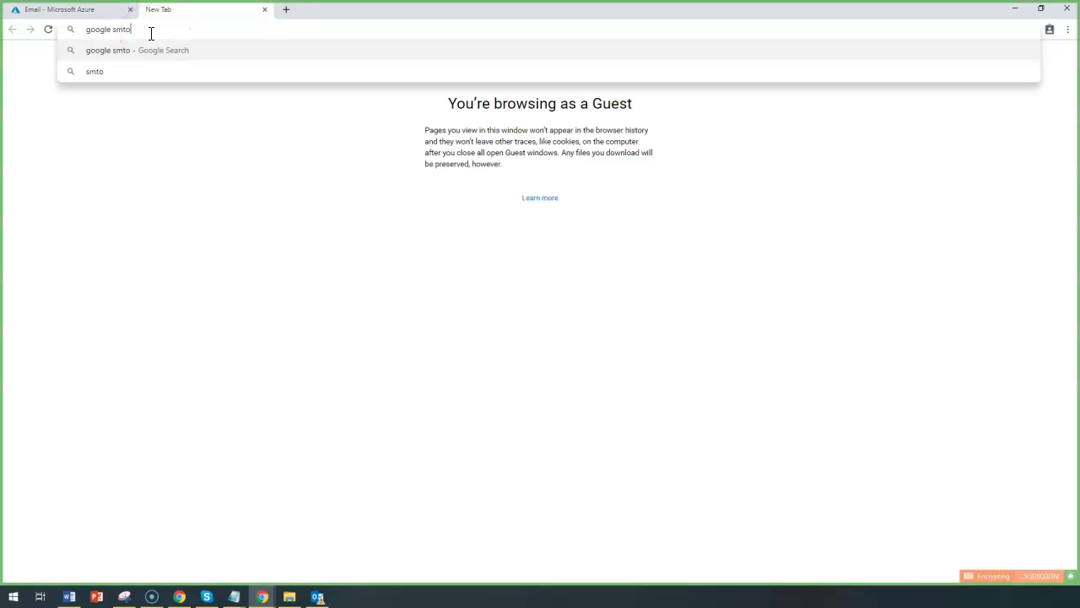
type(" settings gsuite")
key("Return")
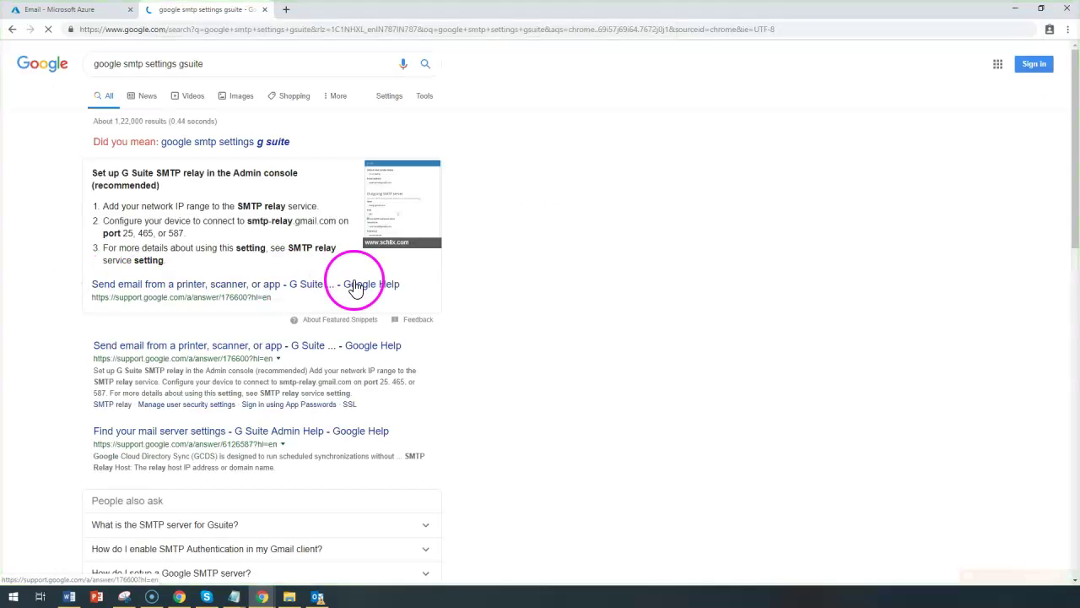
Read the SMTP server domain names and configuration options in the top Google Help result, and return to the email profile settings.
left_click(287, 284)
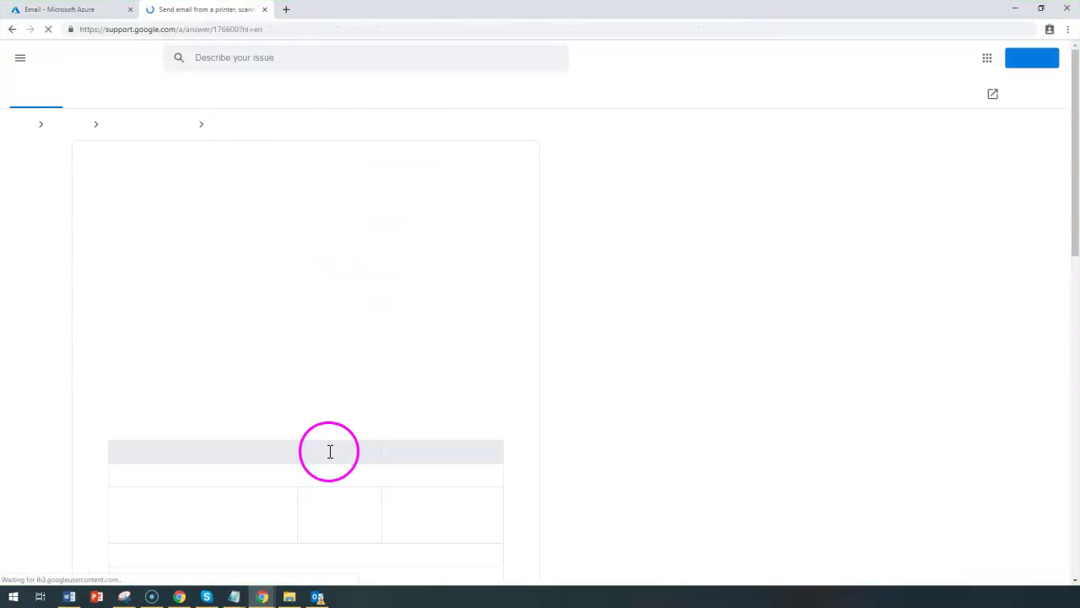
scroll(369, 534, "down", 3)
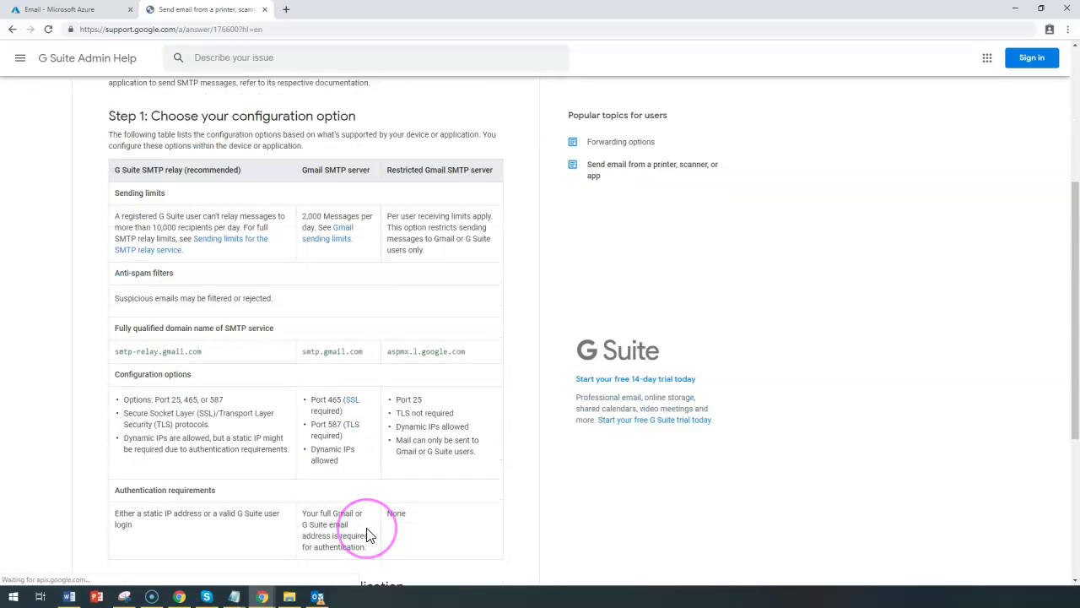
double_click(321, 355)
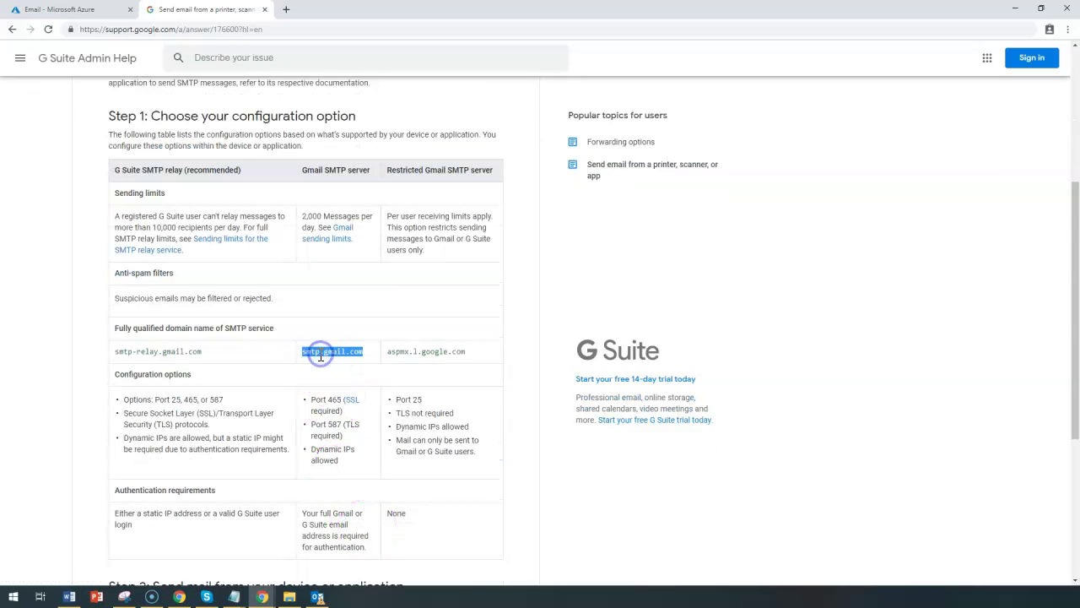
left_click_drag(128, 351, 432, 348)
left_click(333, 355)
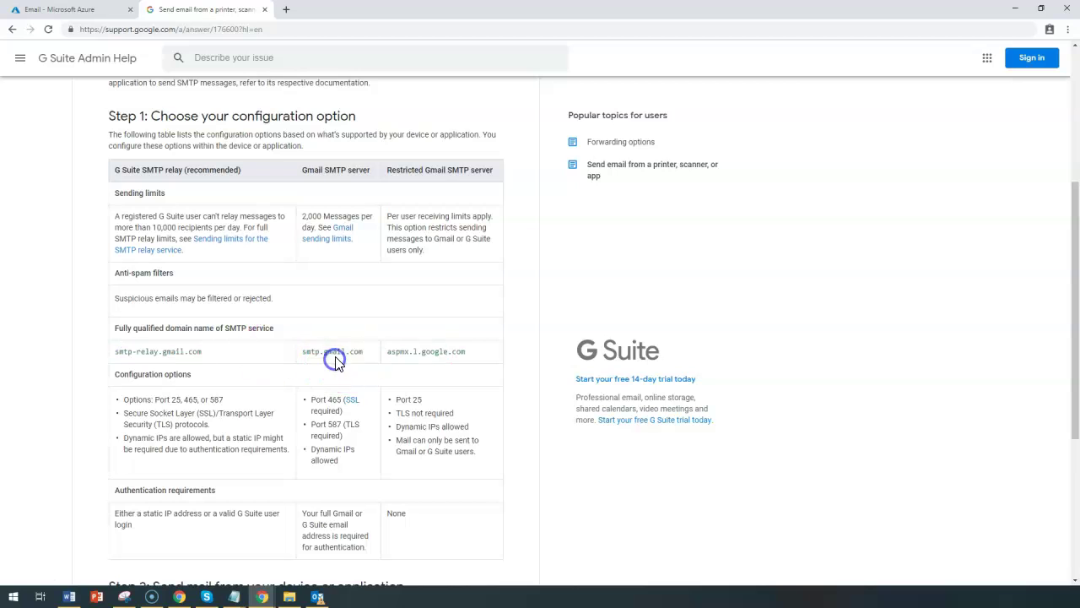
double_click(333, 354)
scroll(309, 476, "down", 4)
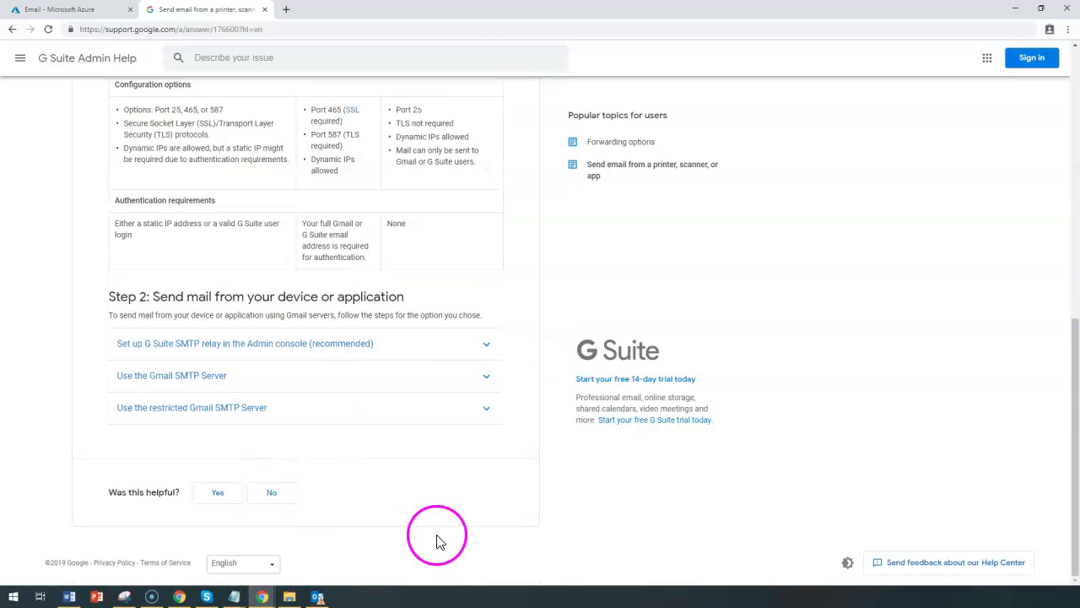
left_click(59, 10)
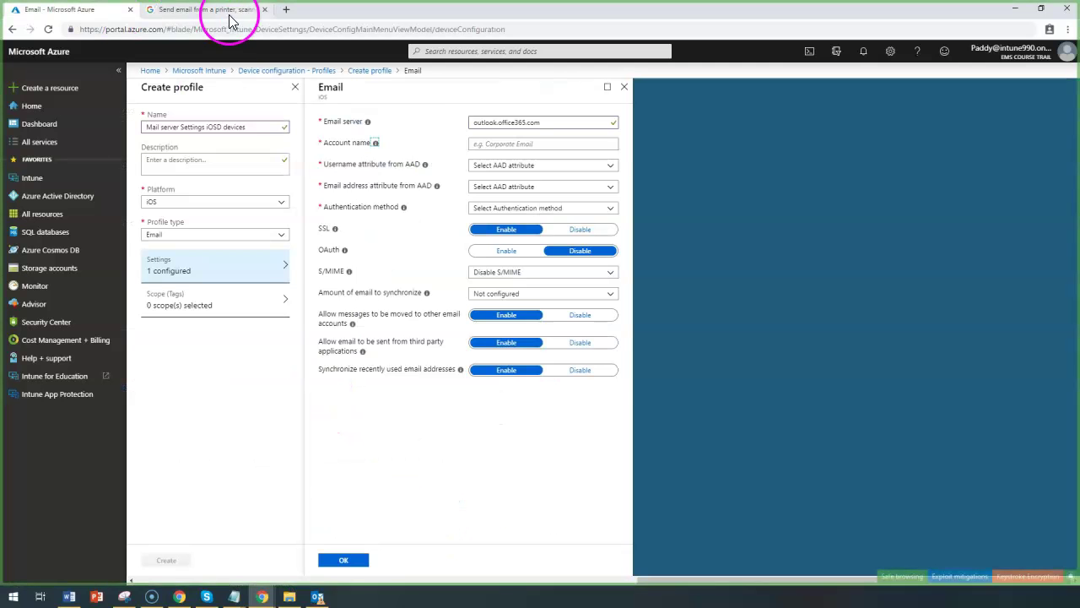
left_click(264, 9)
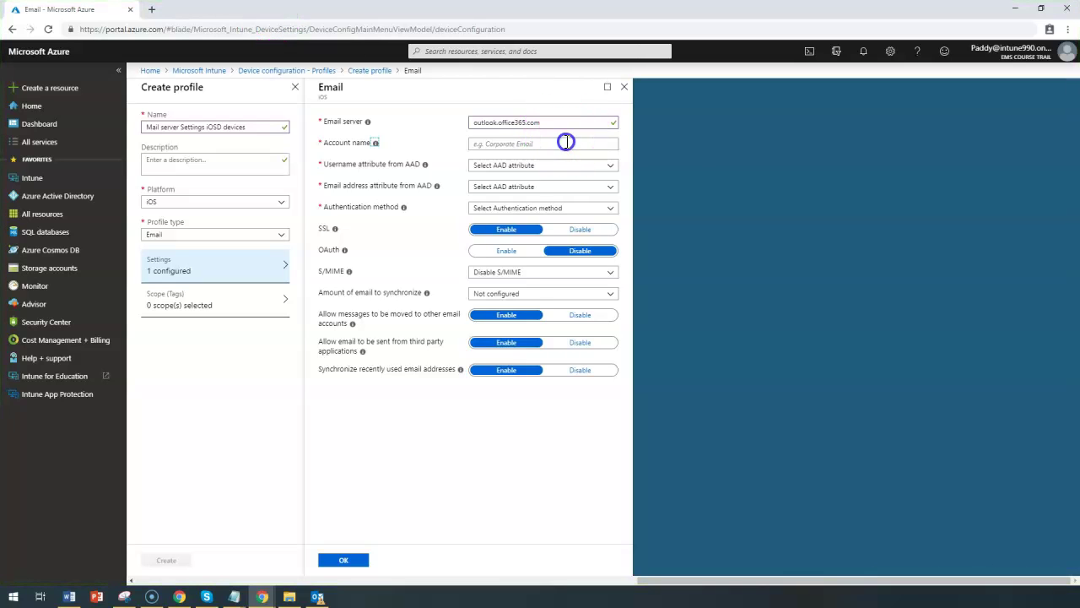
Set the email account name to "Corp Mail Server profile".
left_click(500, 145)
type("Corp Mail Server profile")
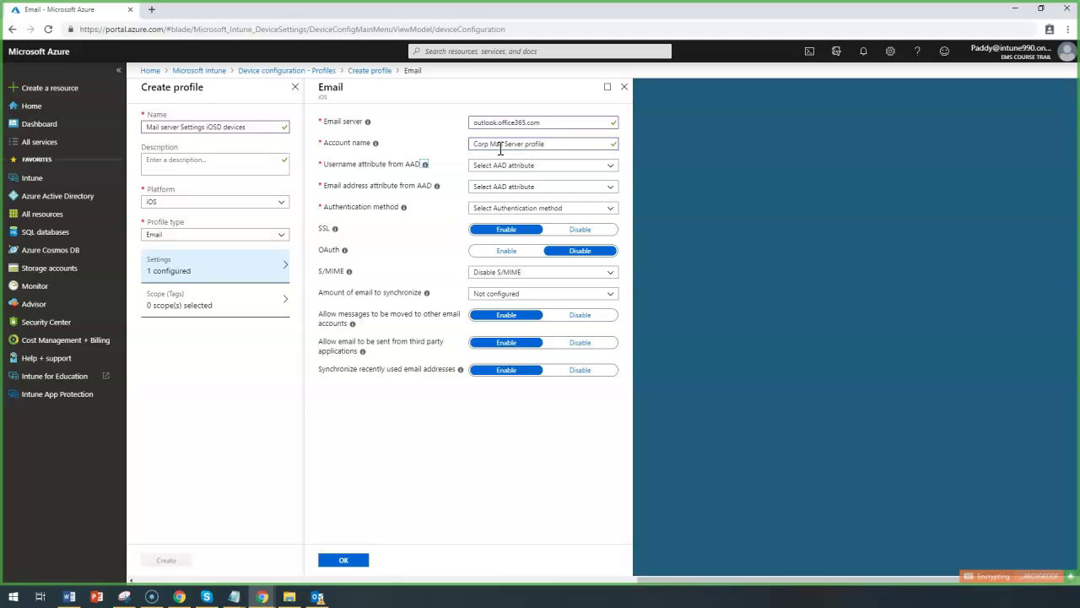
Set both the username attribute and the email address attribute from AAD to User Principal Name.
left_click_drag(325, 165, 390, 164)
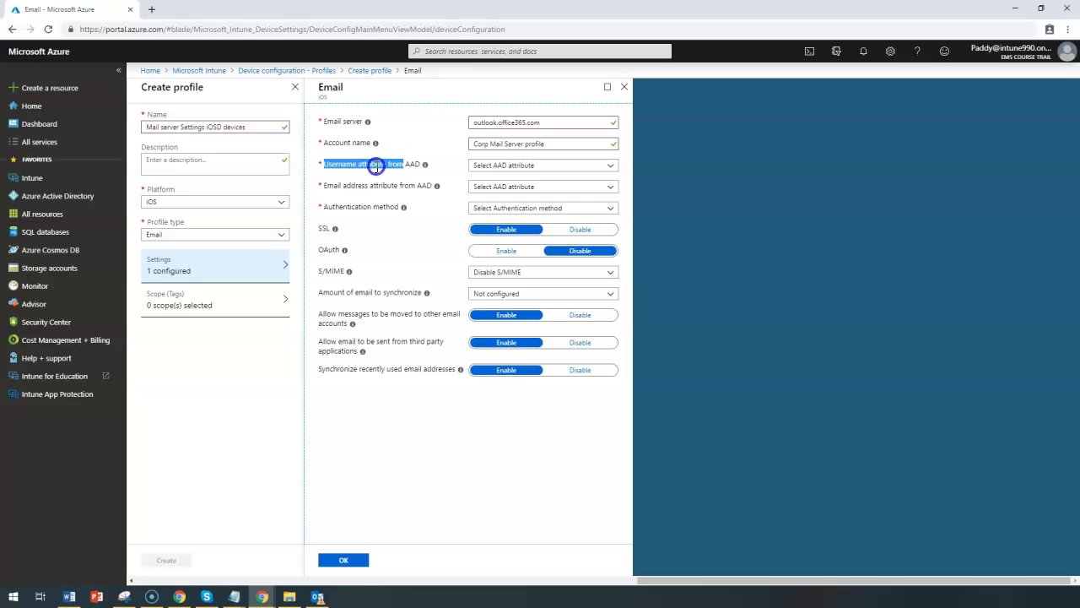
left_click(506, 166)
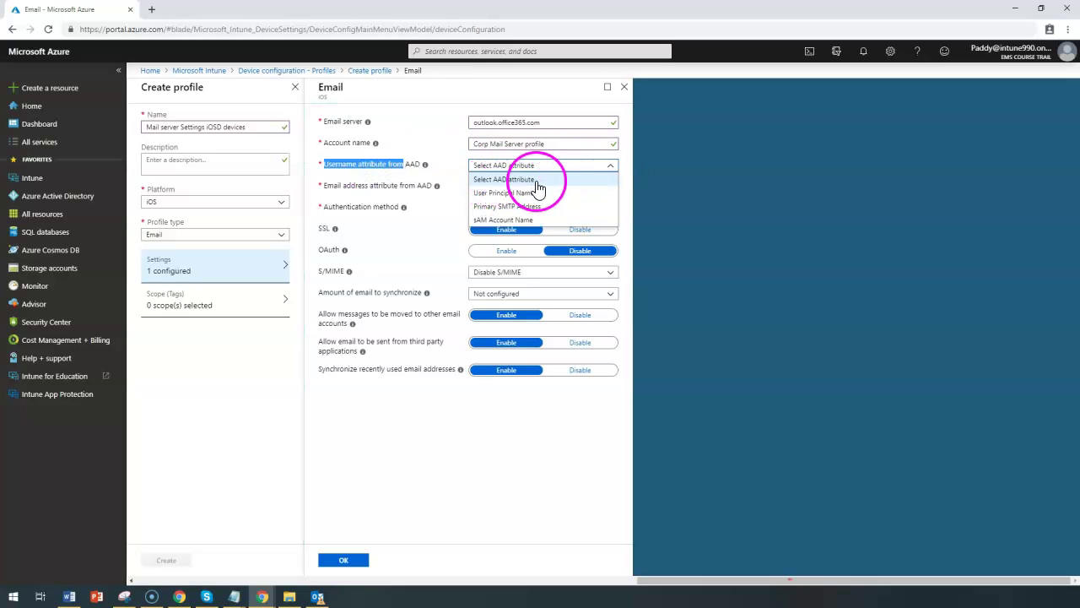
left_click(520, 194)
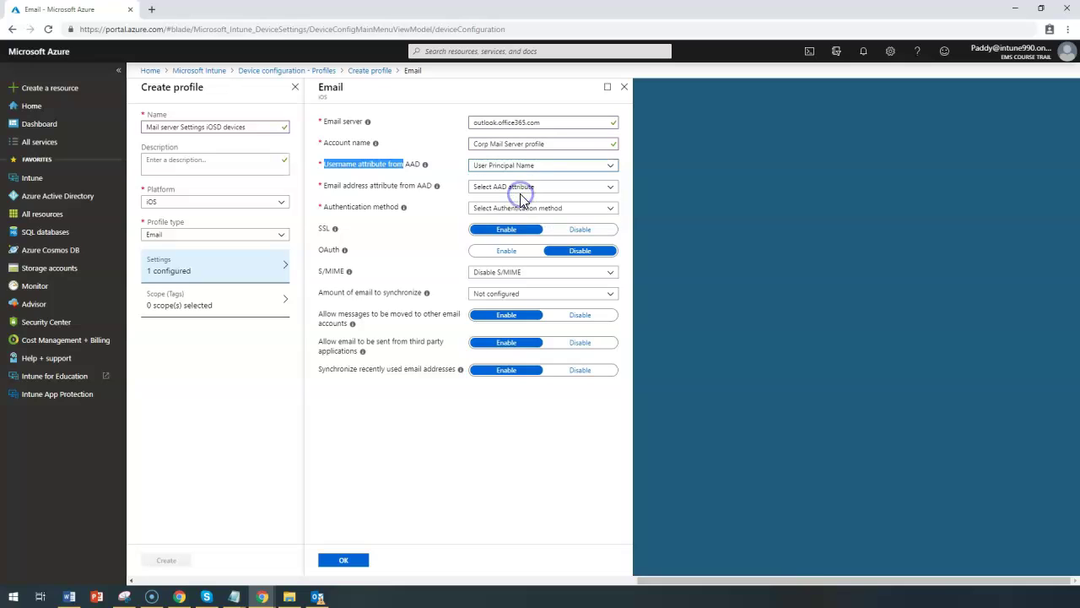
left_click_drag(338, 185, 407, 186)
left_click(527, 187)
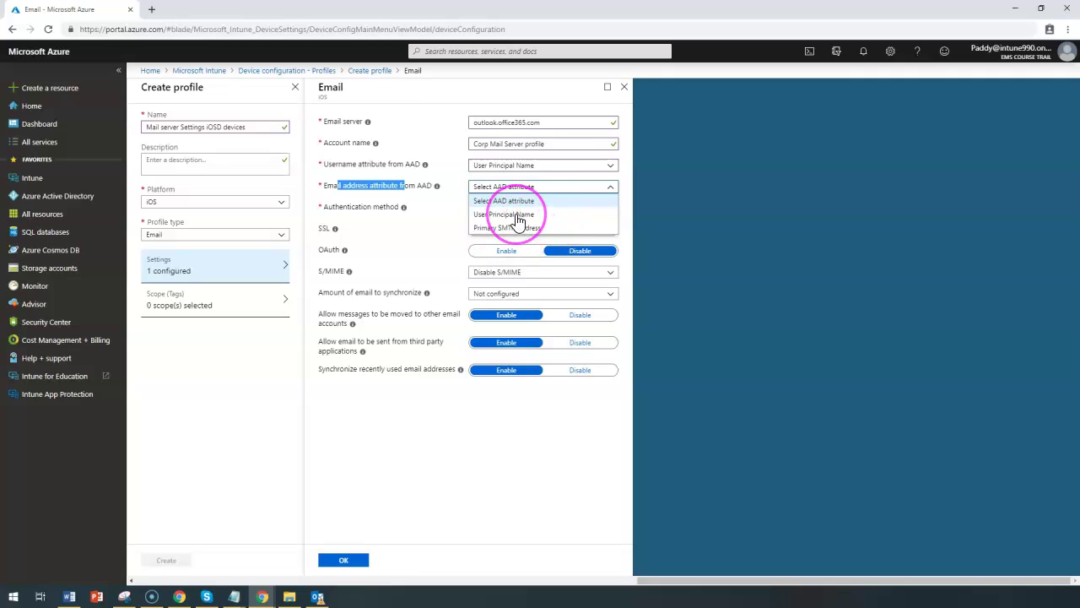
left_click(517, 215)
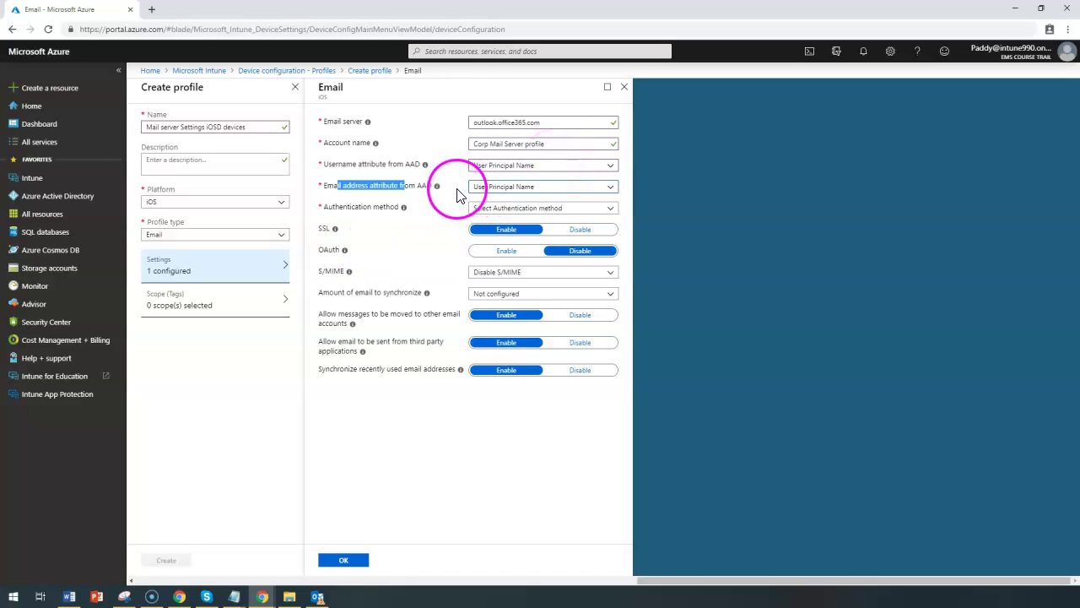
left_click(503, 188)
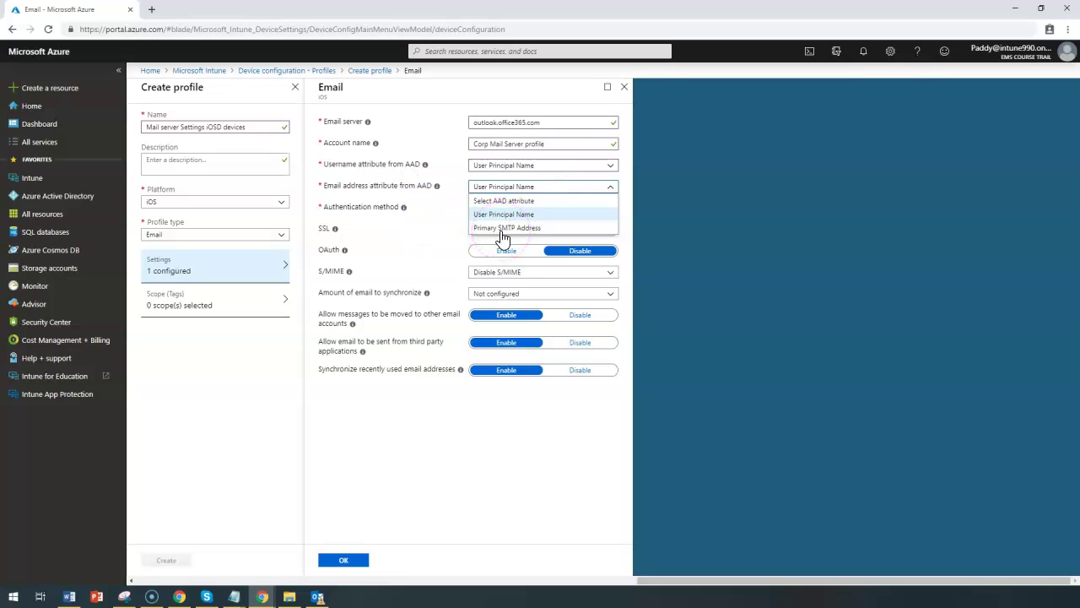
left_click(433, 189)
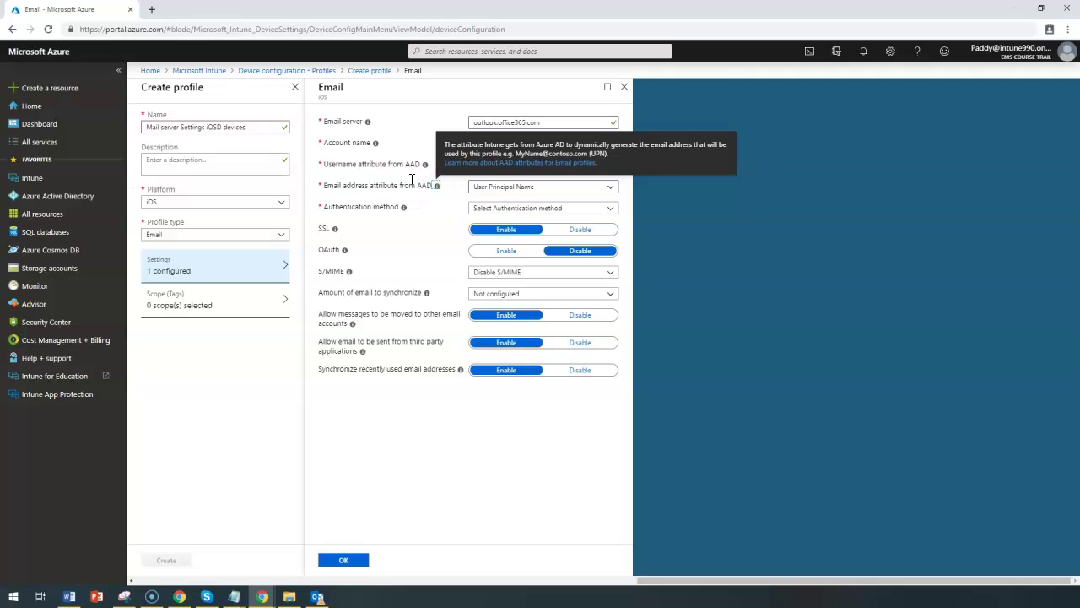
left_click(521, 215)
Set the authentication method of the email profile to Username and password.
left_click_drag(332, 211, 504, 212)
left_click(509, 209)
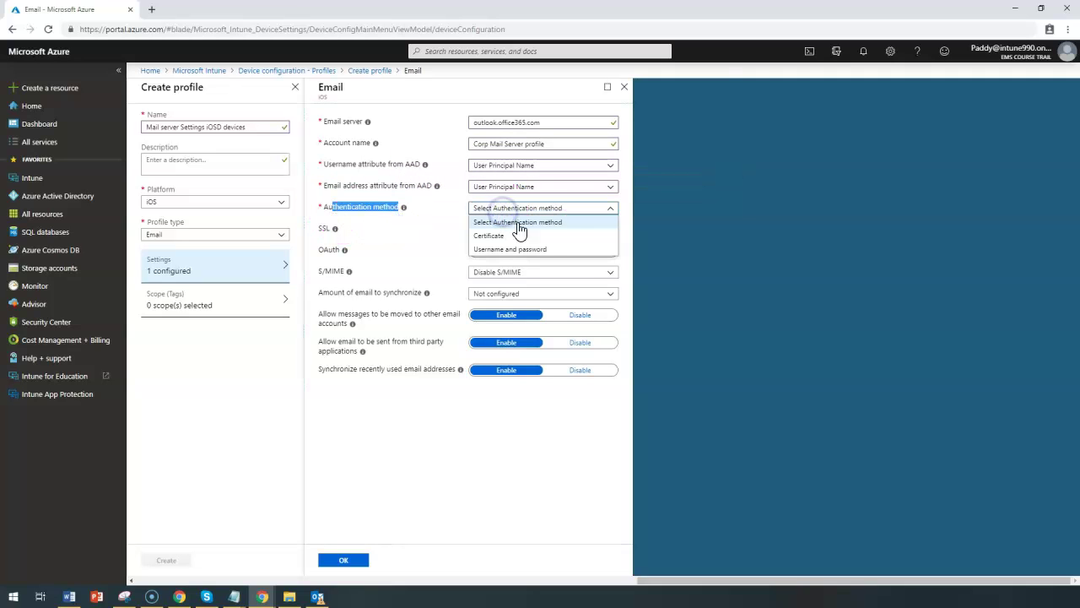
left_click(506, 236)
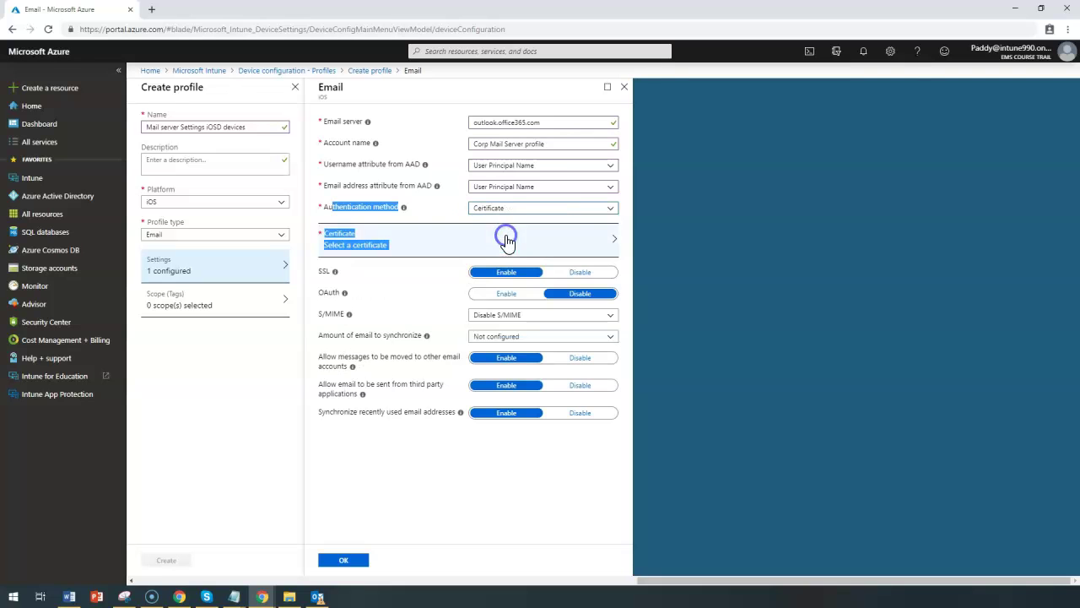
left_click(502, 208)
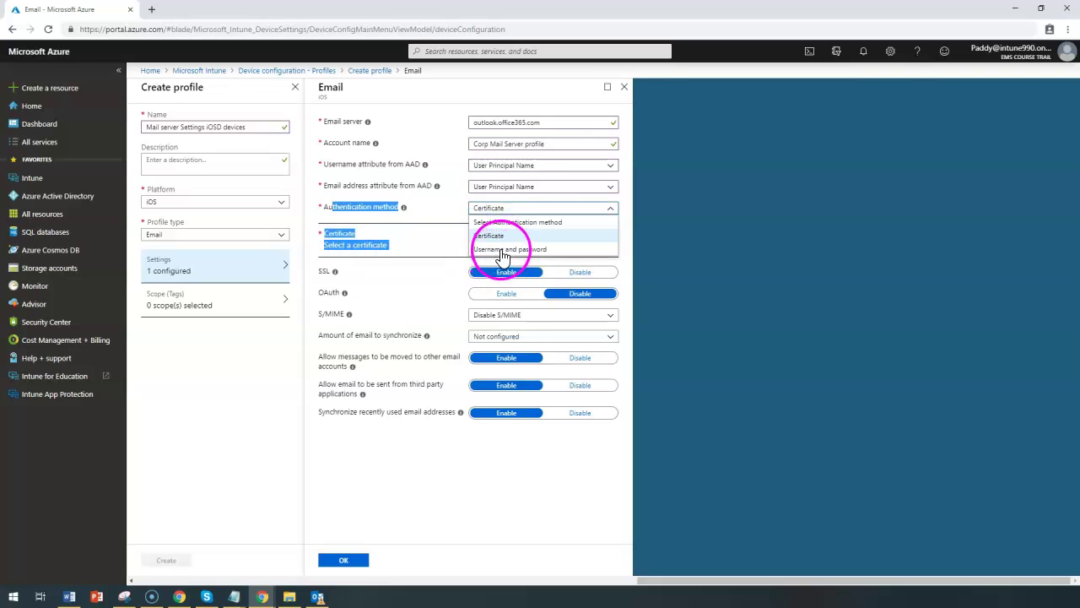
left_click(505, 248)
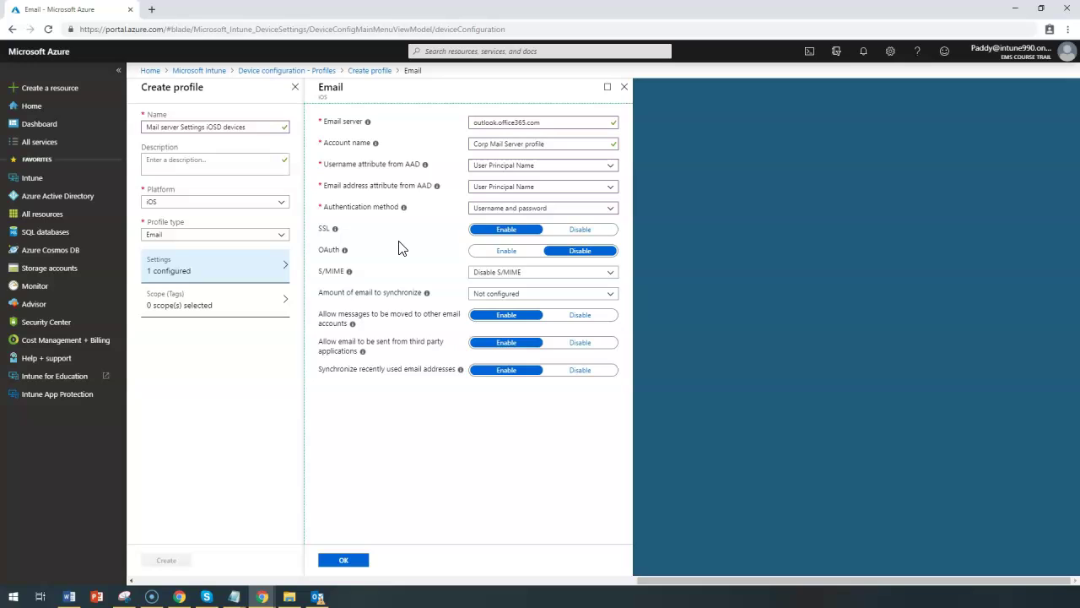
left_click_drag(315, 121, 432, 226)
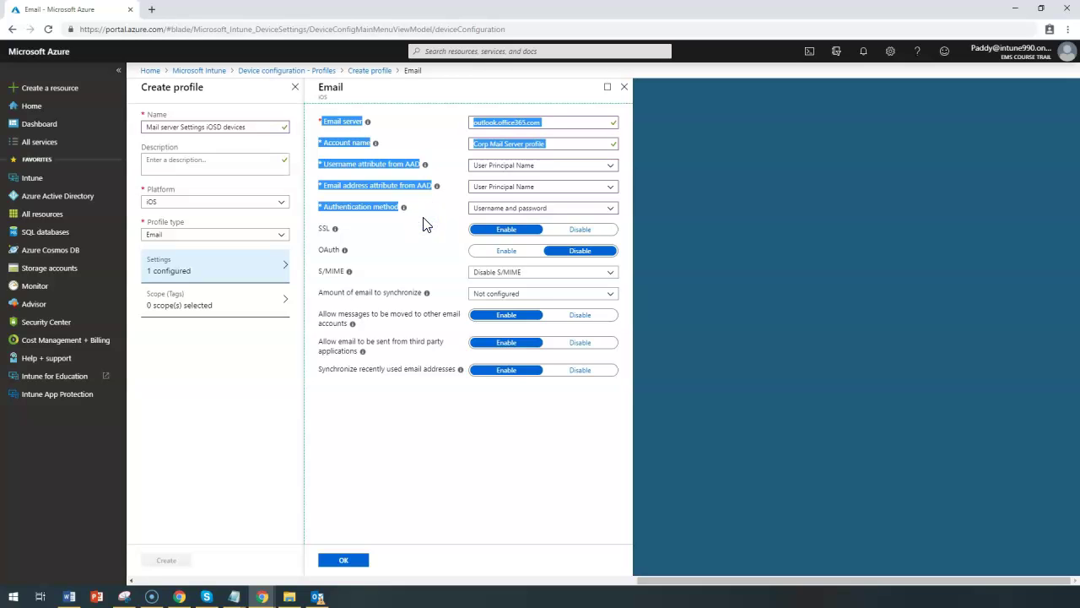
left_click(453, 122)
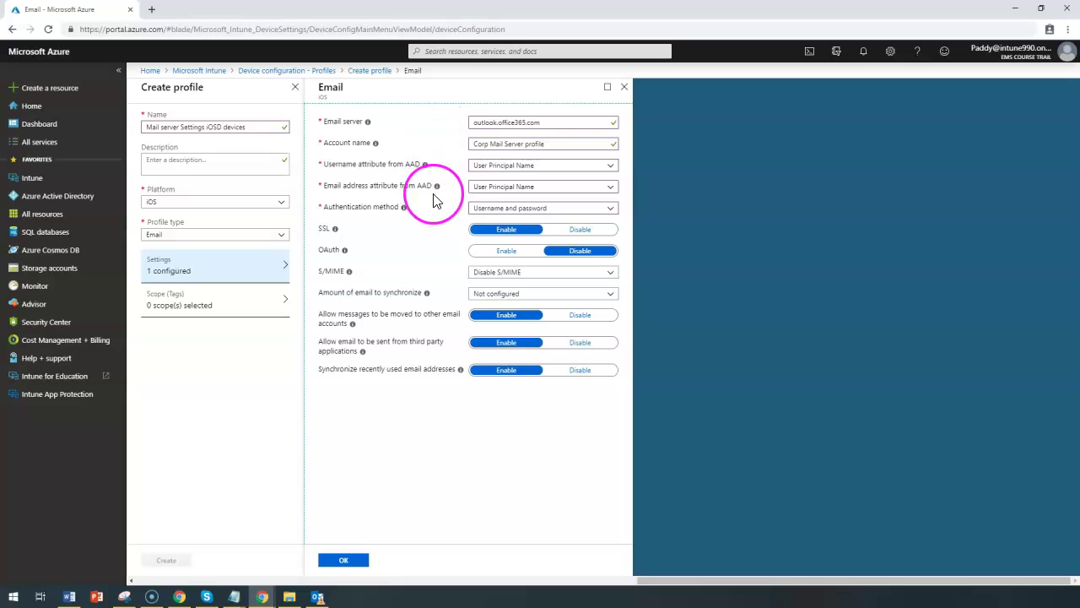
Enable OAuth for the email connection and check the setting's description.
mouse_move(435, 200)
left_mouse_down()
mouse_move(396, 241)
mouse_move(434, 238)
left_mouse_up()
left_click(496, 240)
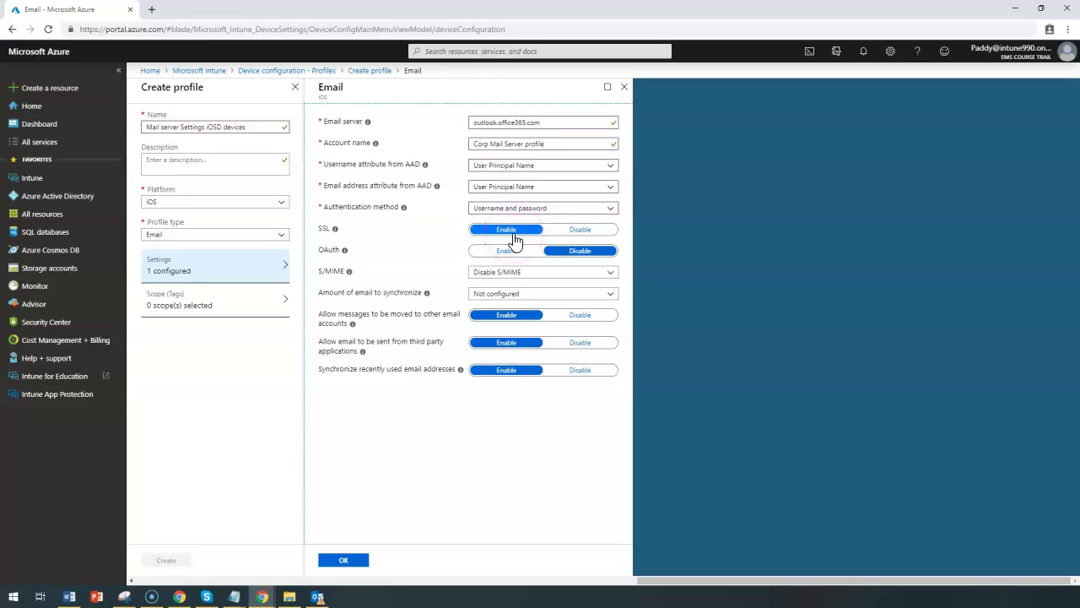
left_click(491, 249)
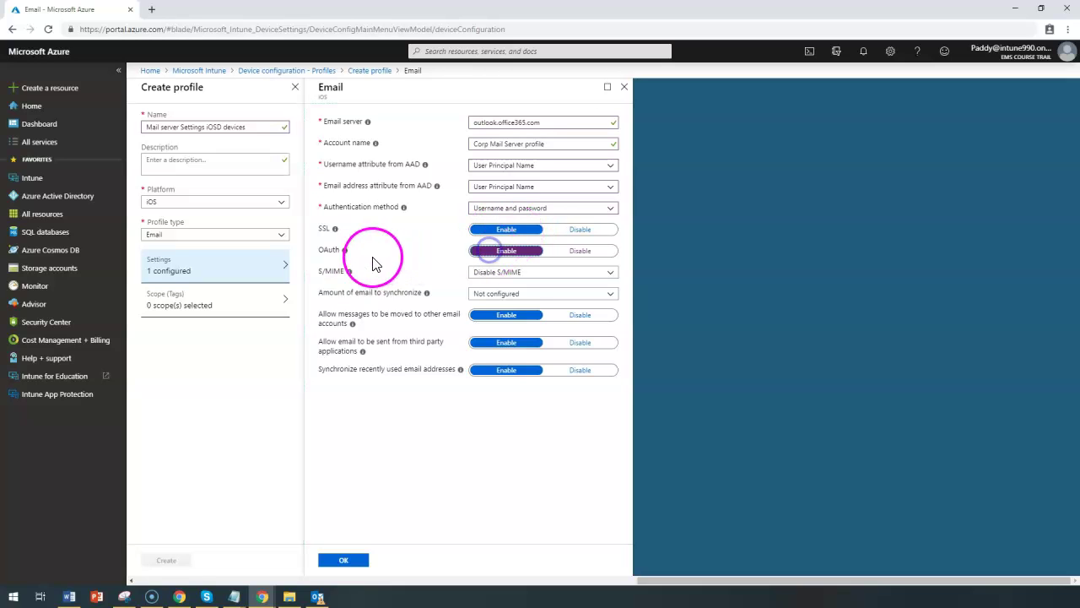
mouse_move(347, 252)
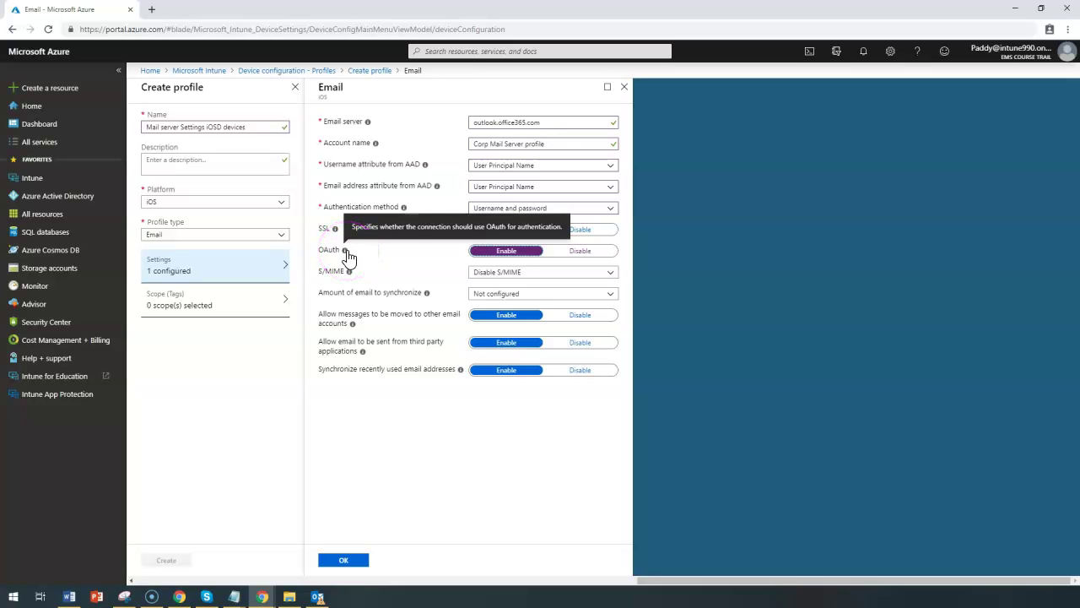
left_click(386, 246)
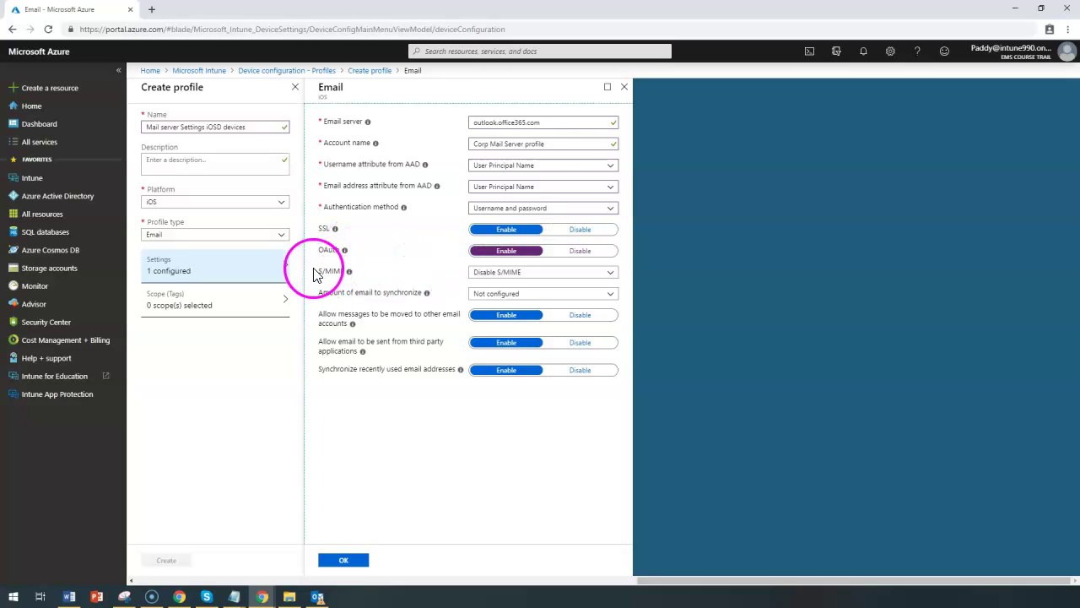
Enable S/MIME to view its signing and encryption options, and return it to Disable S/MIME.
left_click_drag(314, 275, 494, 279)
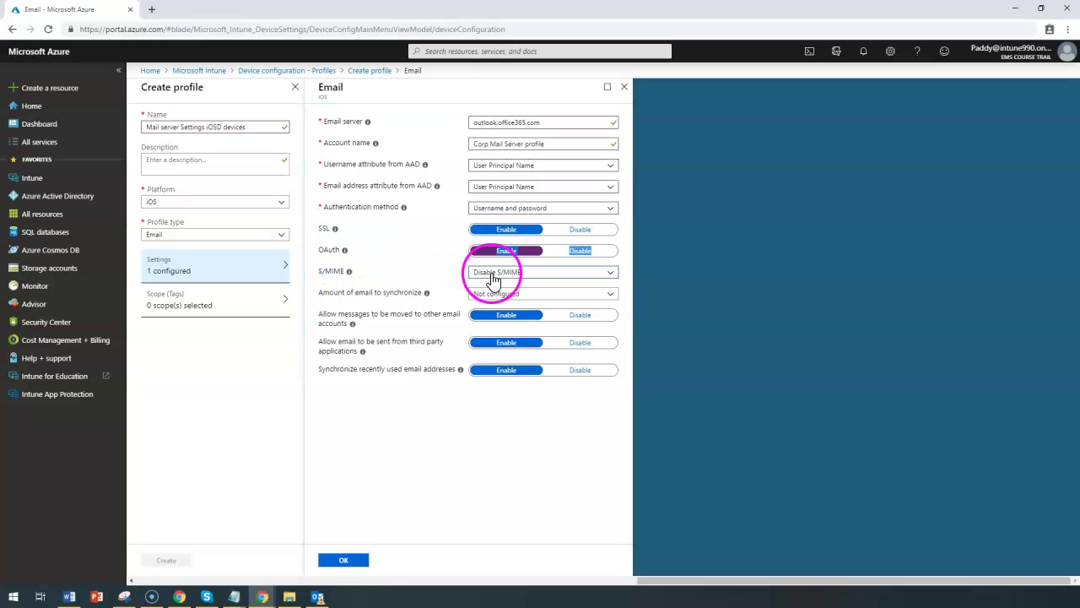
left_click(494, 279)
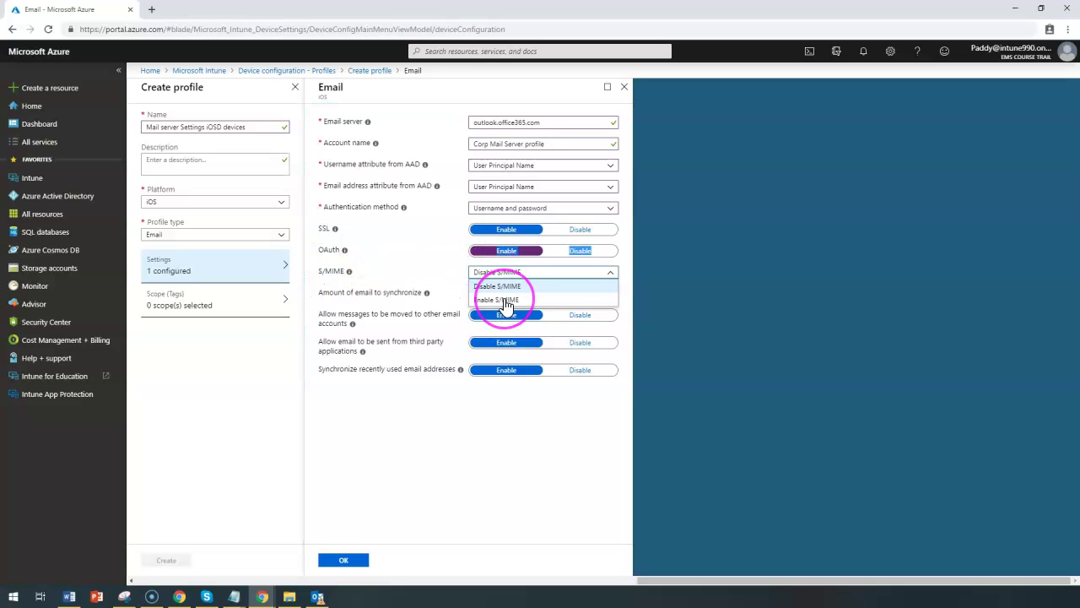
left_click(507, 302)
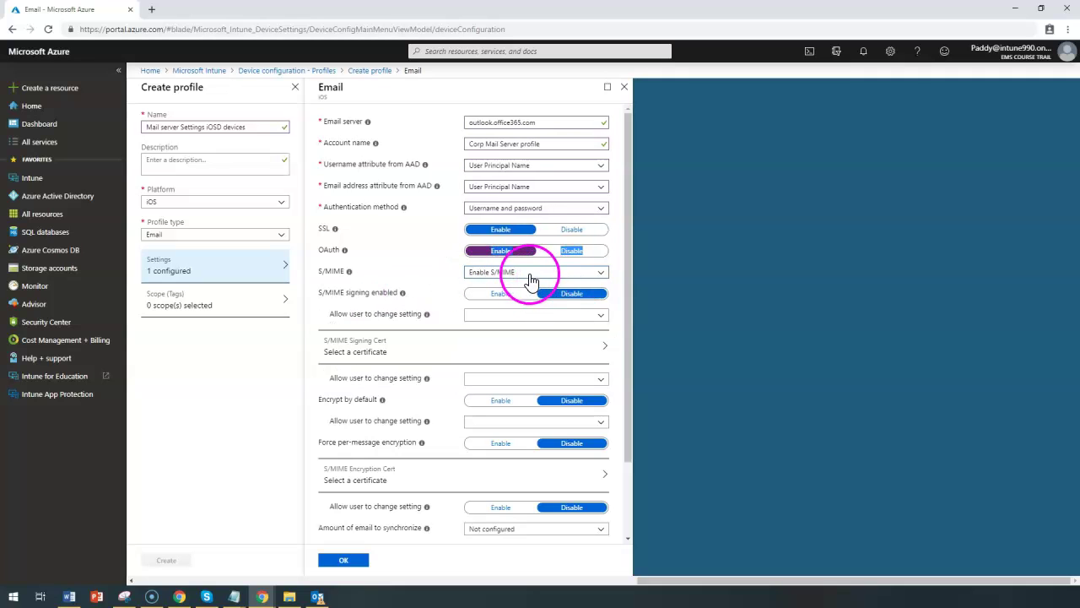
left_click(525, 278)
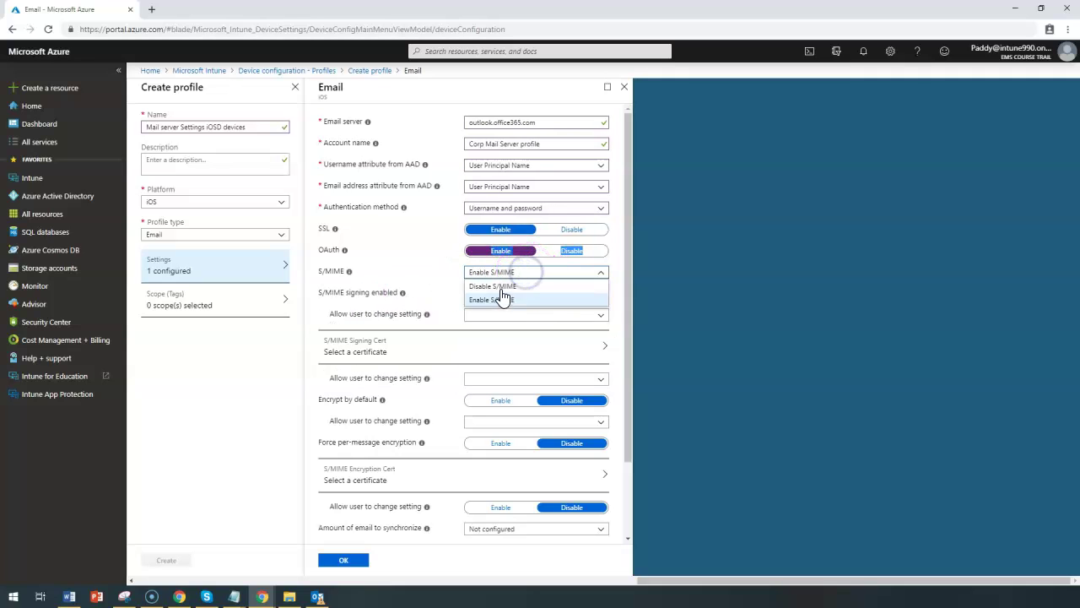
left_click(505, 289)
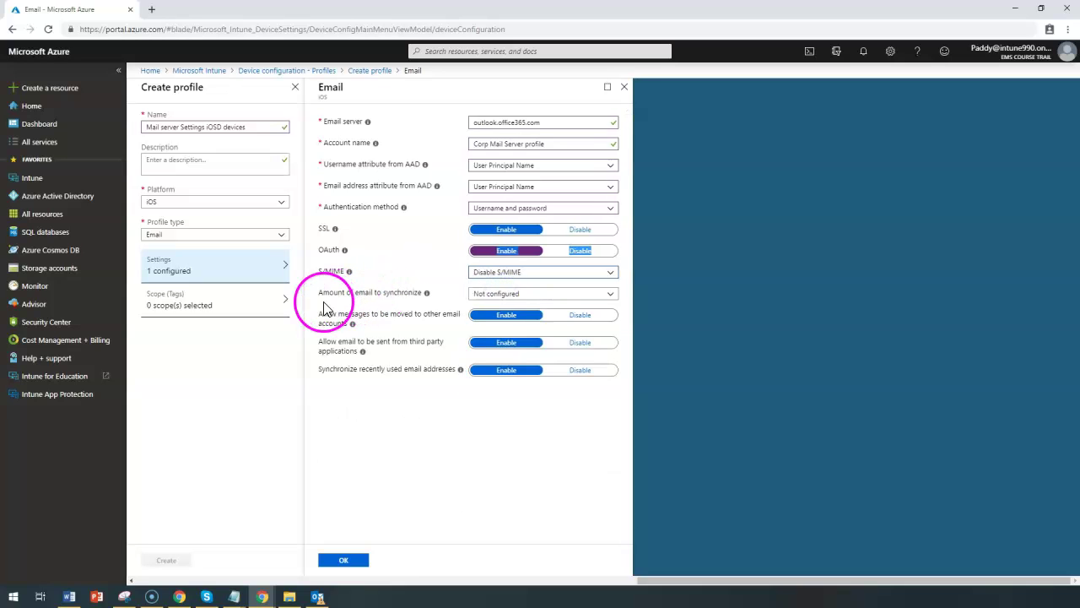
Set the amount of email to synchronize to Unlimited.
left_click_drag(321, 292, 397, 295)
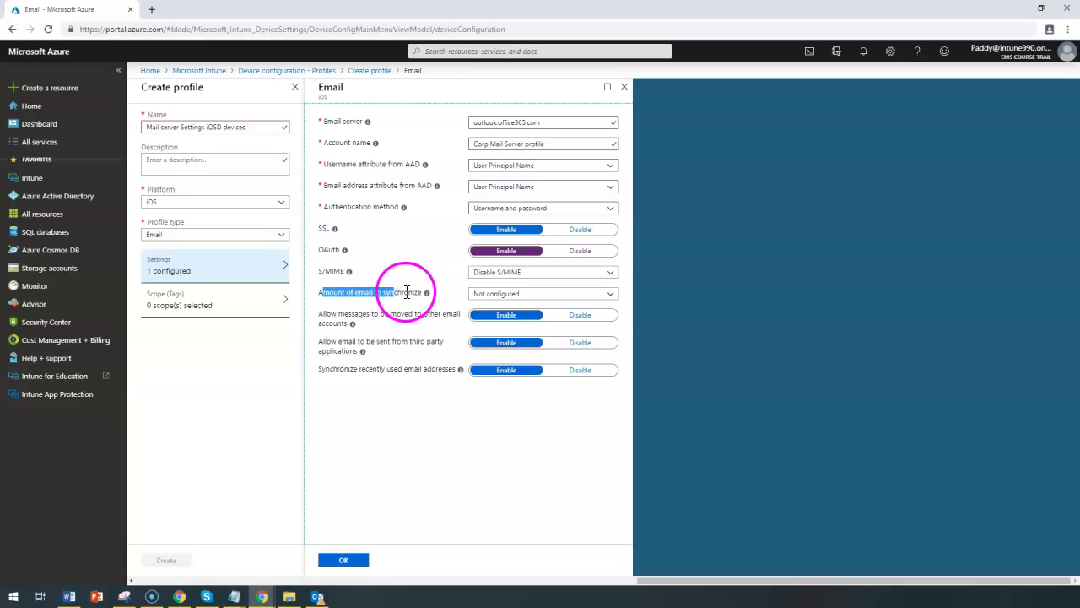
left_click(493, 293)
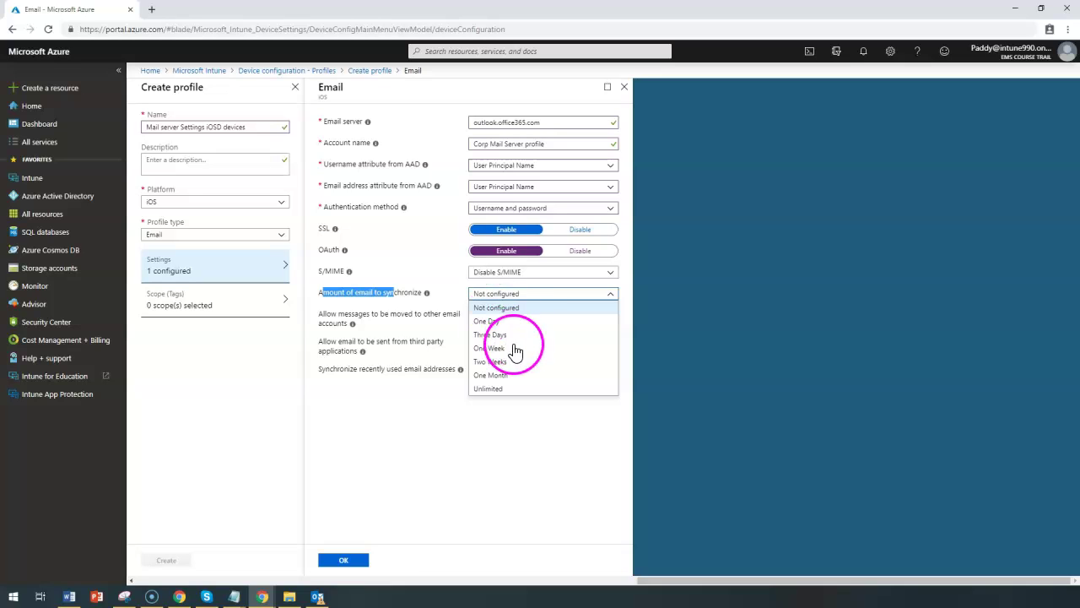
left_click(490, 388)
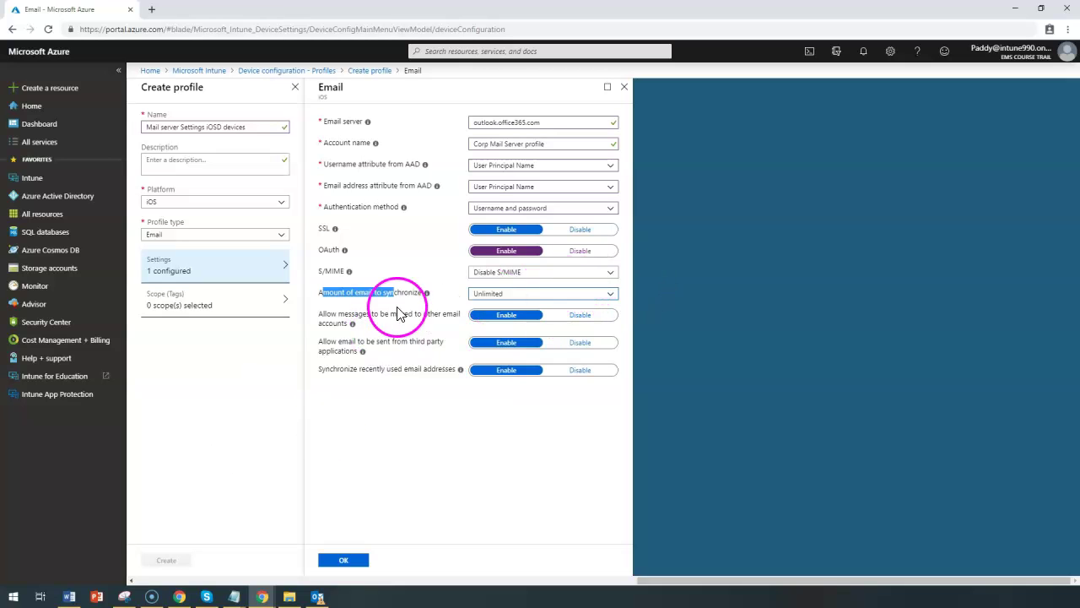
Disable the option that allows email to be sent from third party applications.
left_click_drag(338, 315, 434, 310)
left_click(443, 318)
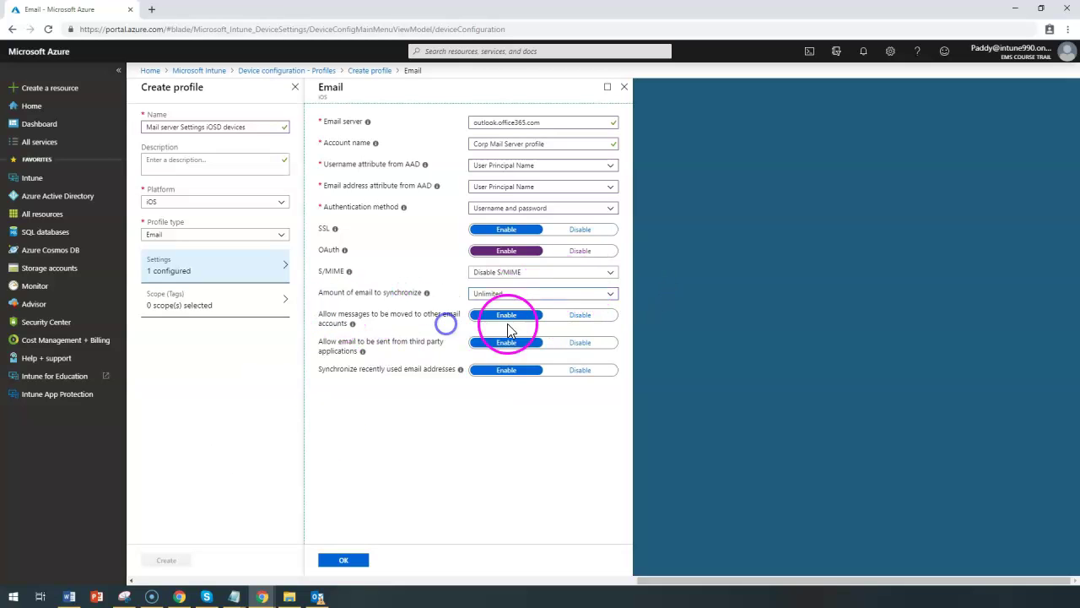
left_click_drag(338, 313, 451, 313)
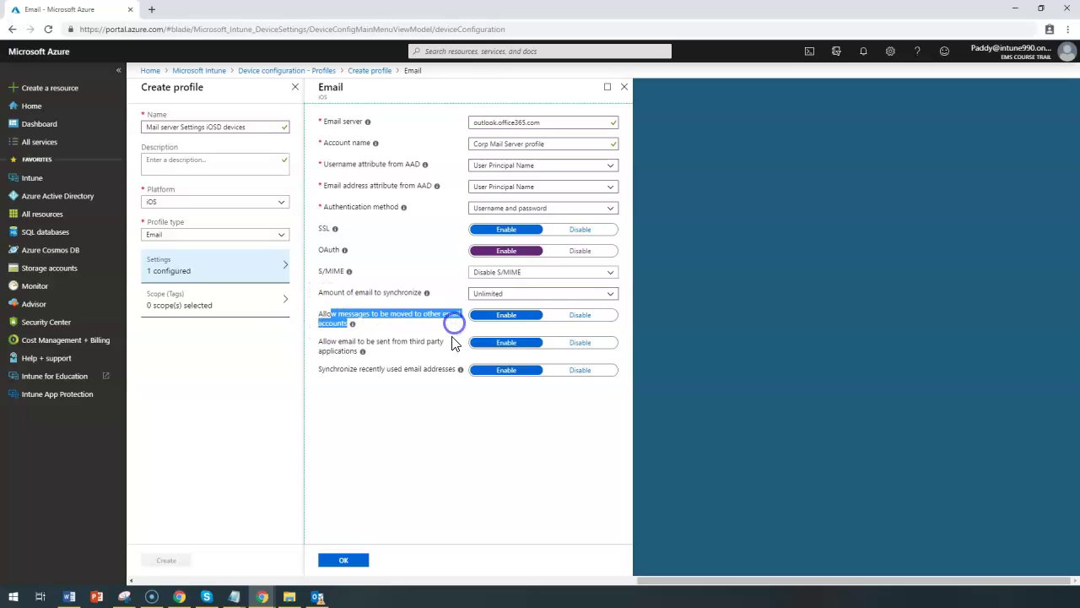
left_click_drag(325, 341, 445, 345)
left_click(377, 359)
left_click(321, 369)
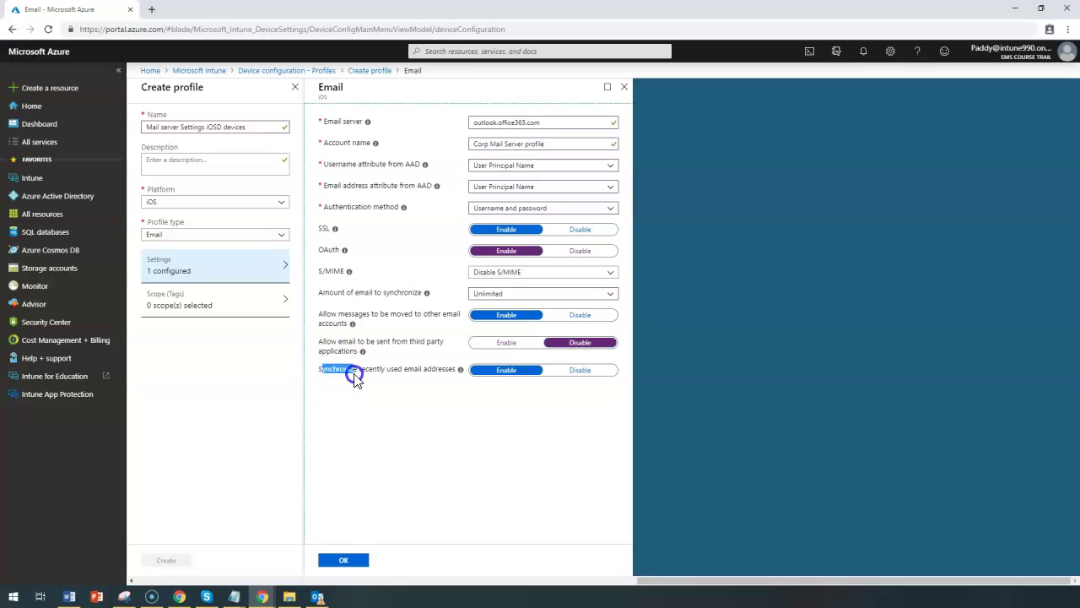
left_click_drag(450, 369, 518, 372)
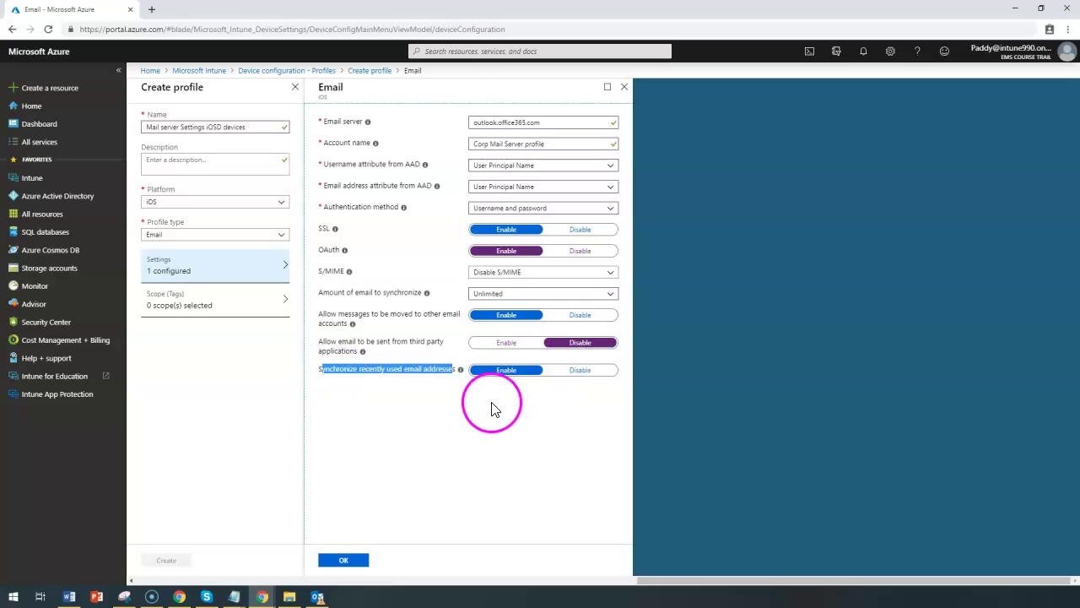
left_click(401, 364)
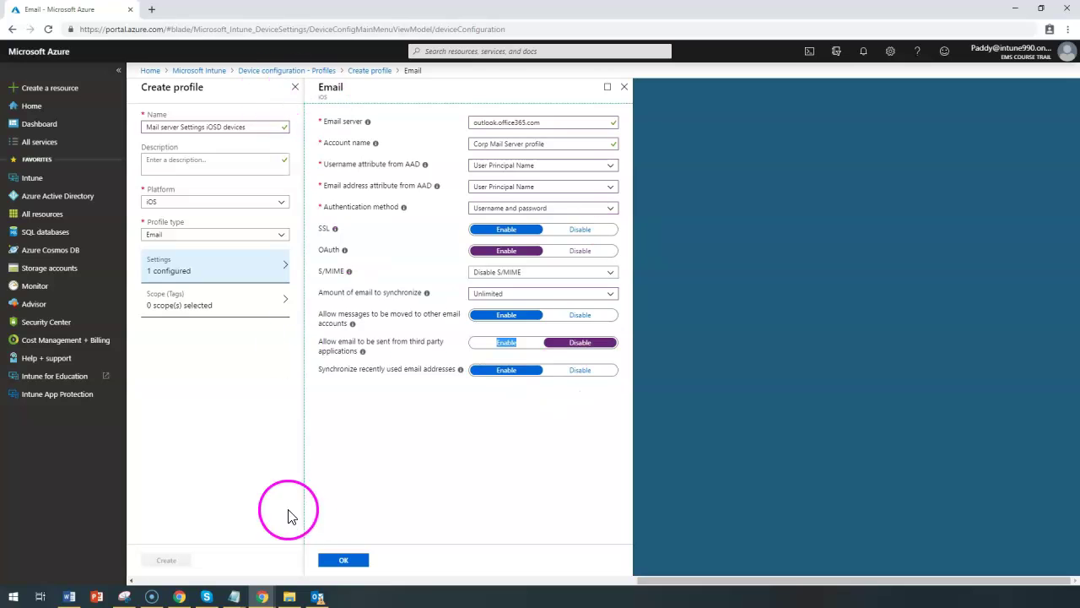
Accept the email settings and create the iOS device configuration profile.
left_click(363, 558)
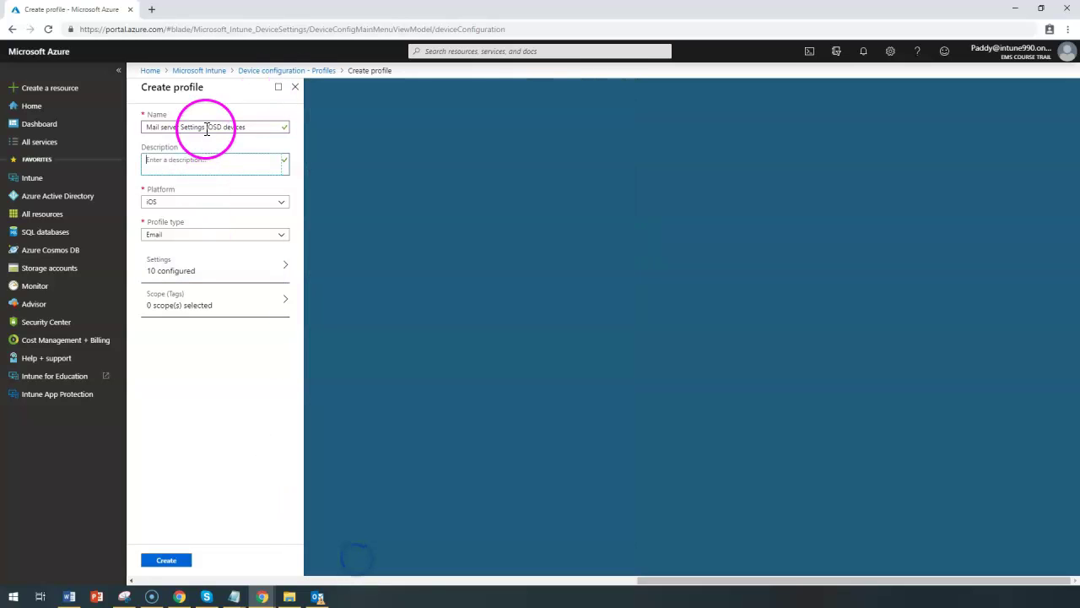
left_click(168, 562)
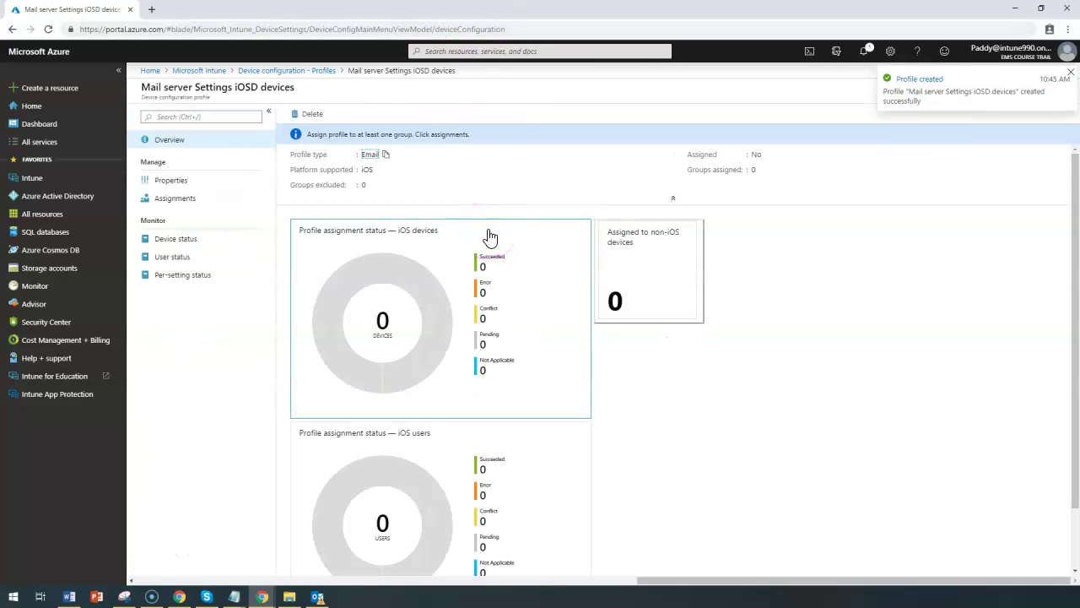
Assign the new profile to All Finance Users Group as an included group and save the assignment.
left_click(184, 200)
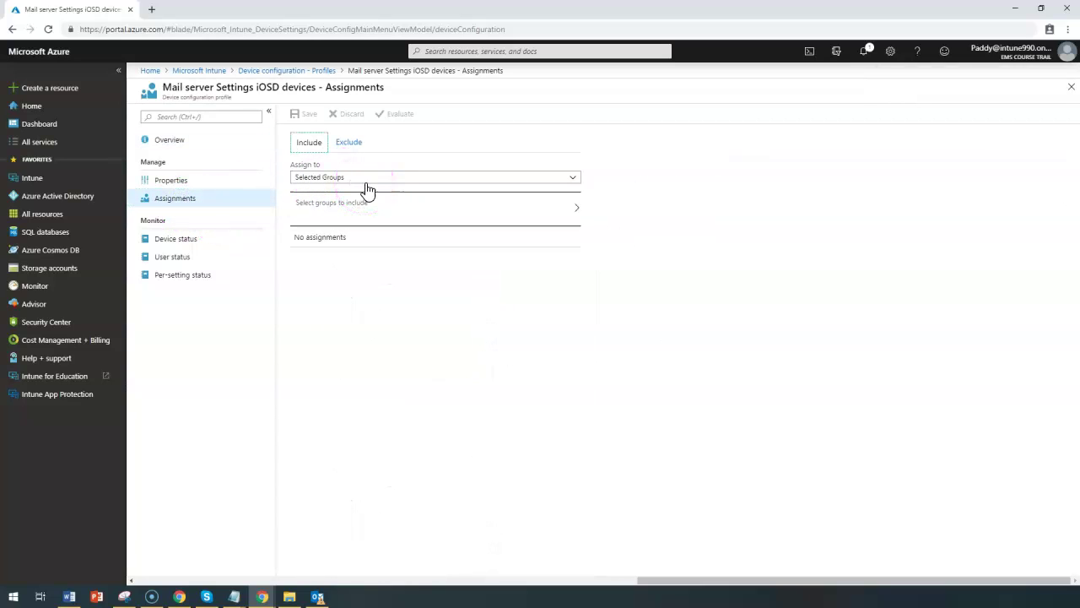
left_click(364, 178)
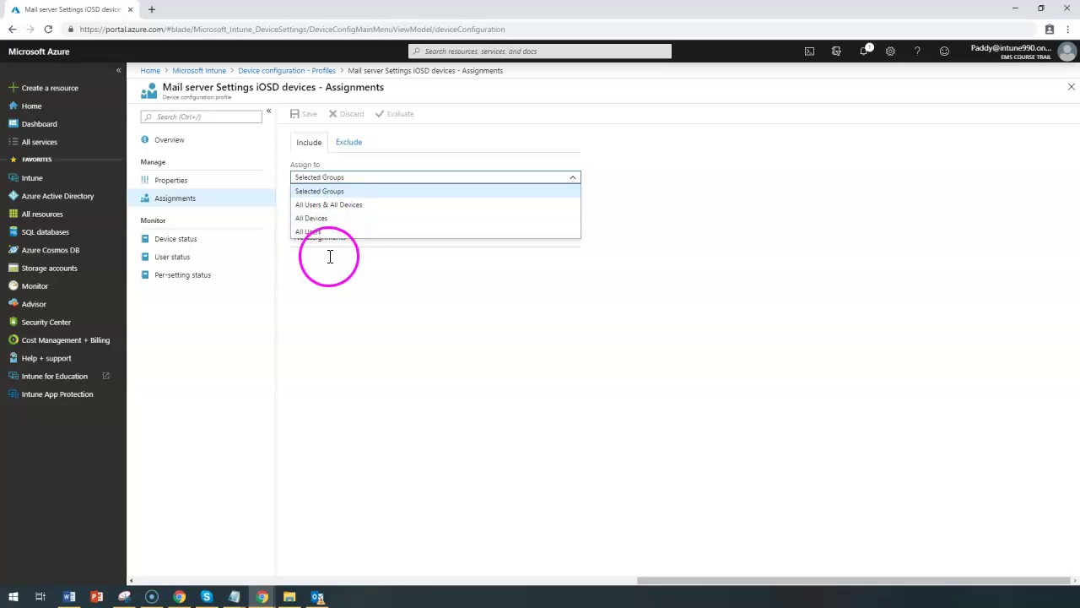
left_click(343, 323)
left_click(408, 209)
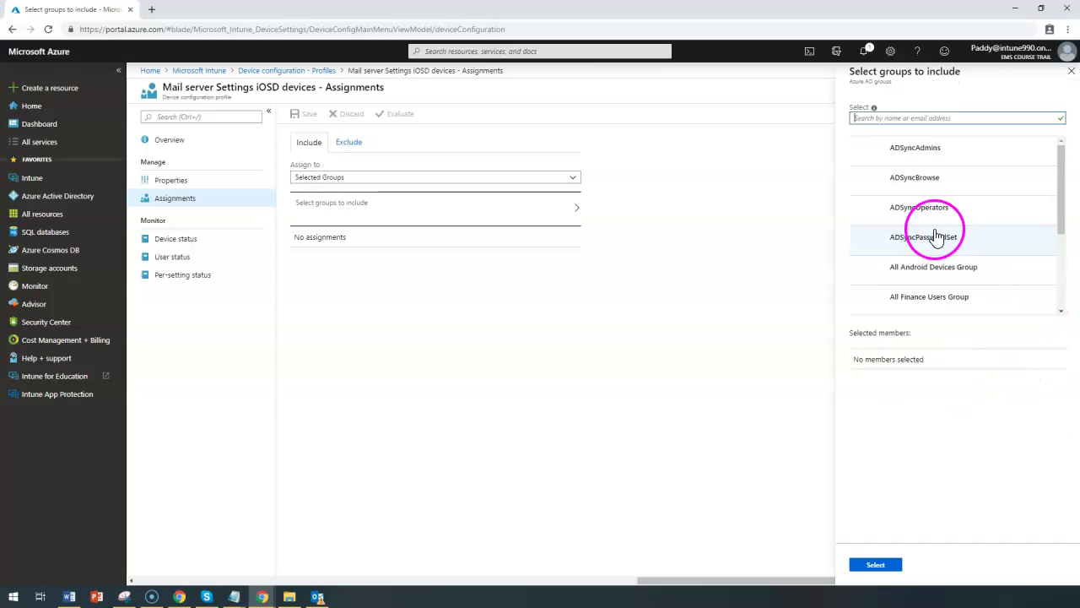
left_click(934, 300)
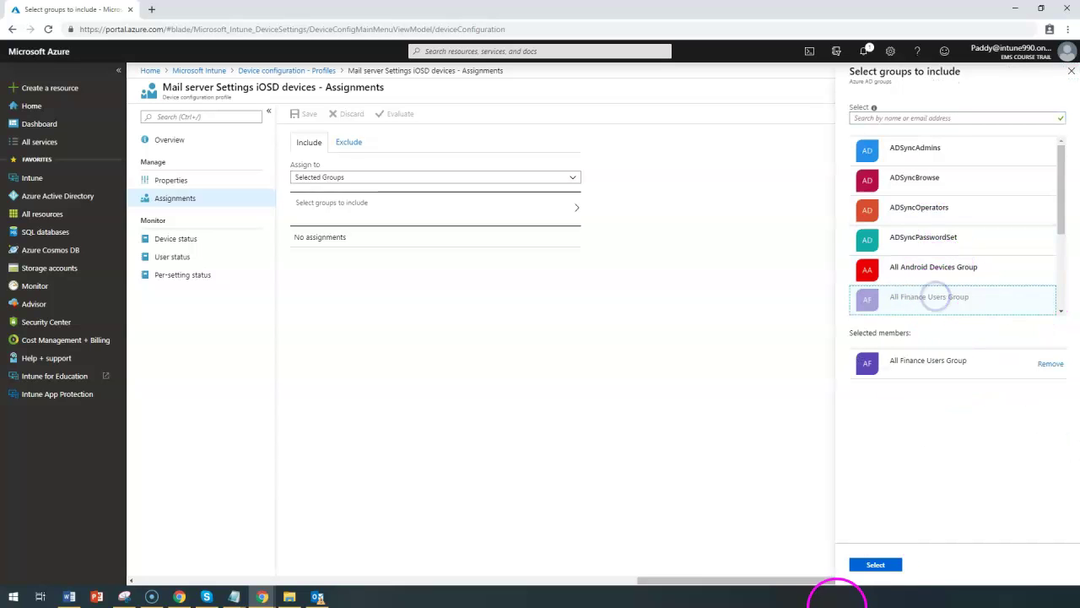
left_click(878, 565)
left_click(302, 113)
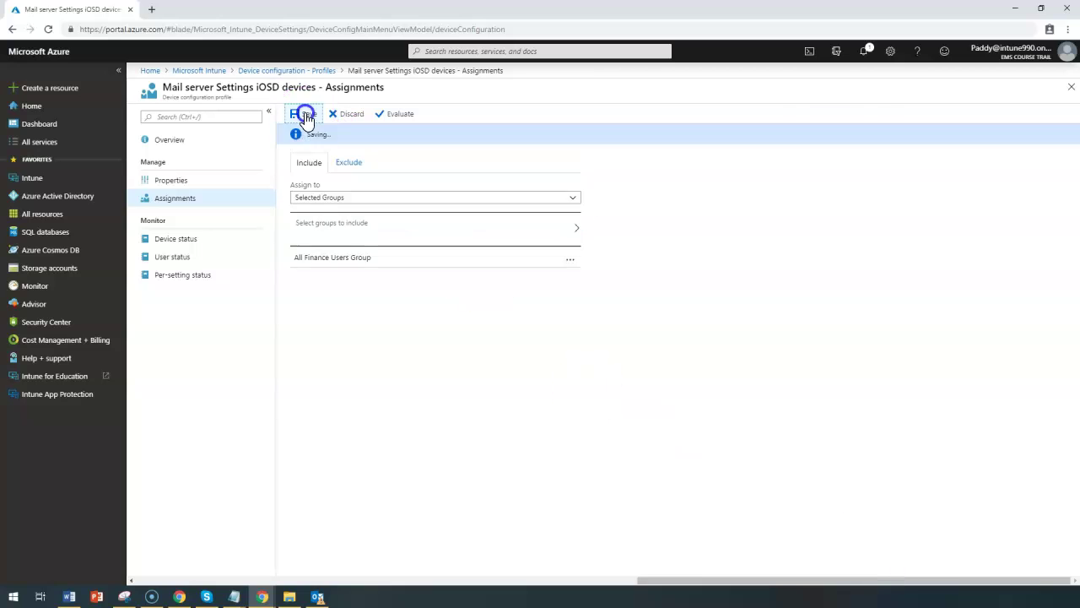